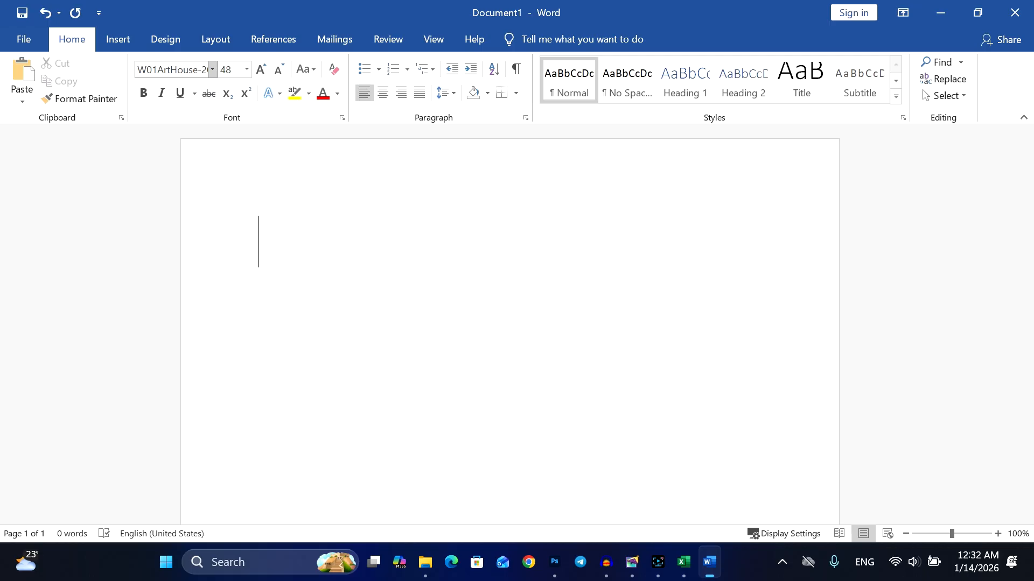
# Enter the Burmese sample text ဗမာ ြ followed by single and double quotation marks, and start a second line.
pyautogui.write('arm')
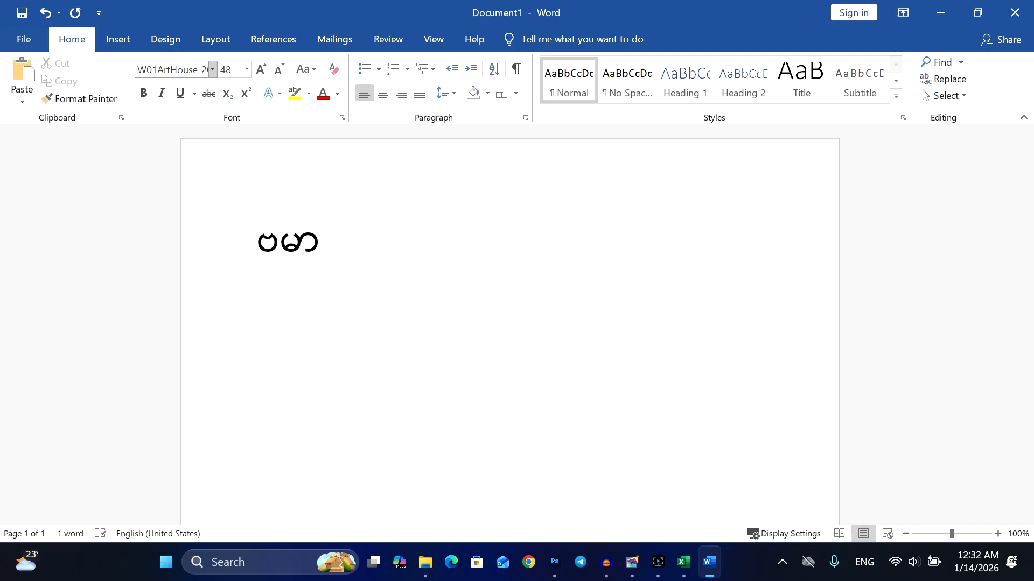
pyautogui.write('j')
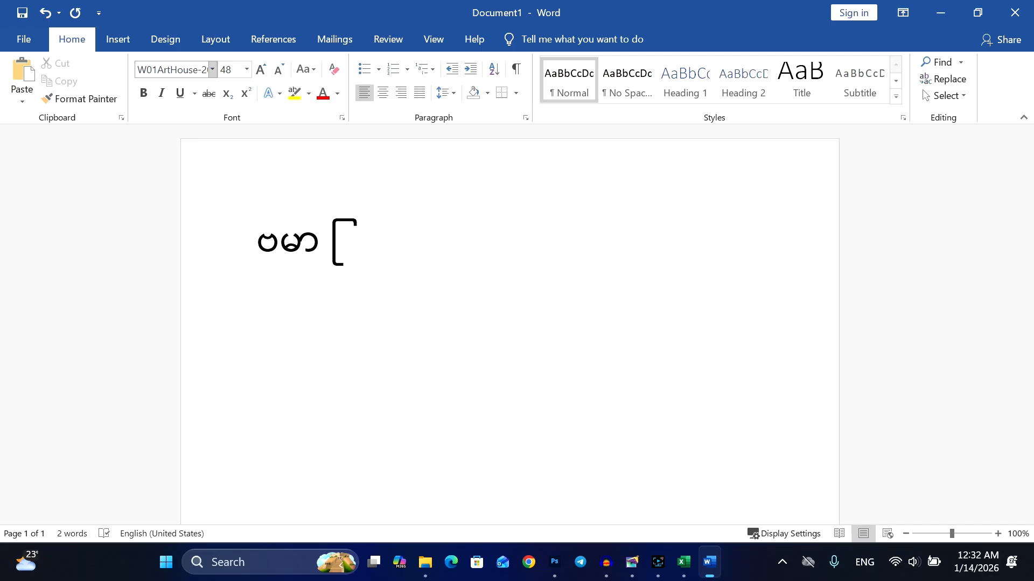
pyautogui.write('\'" "')
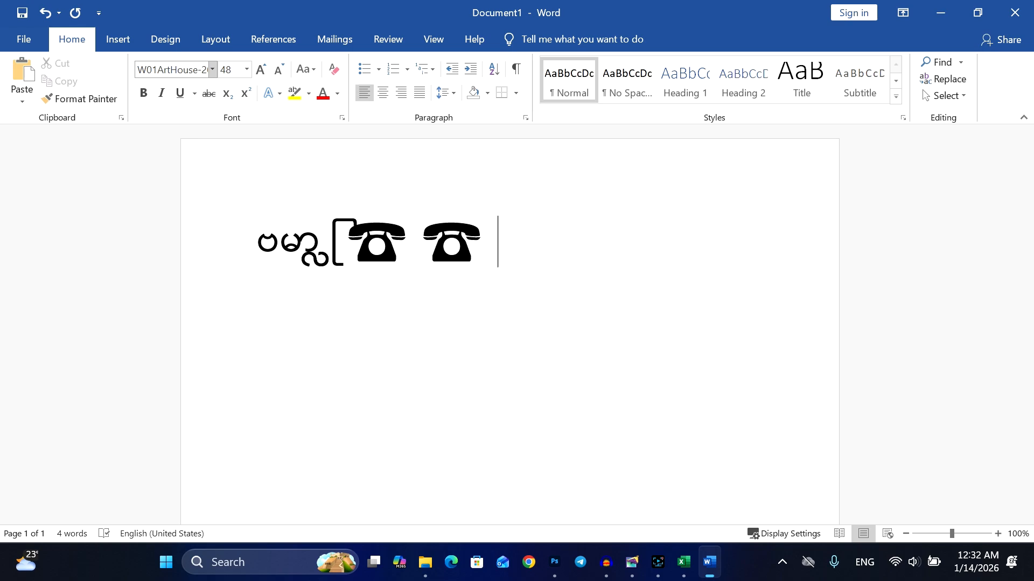
pyautogui.press('Return')
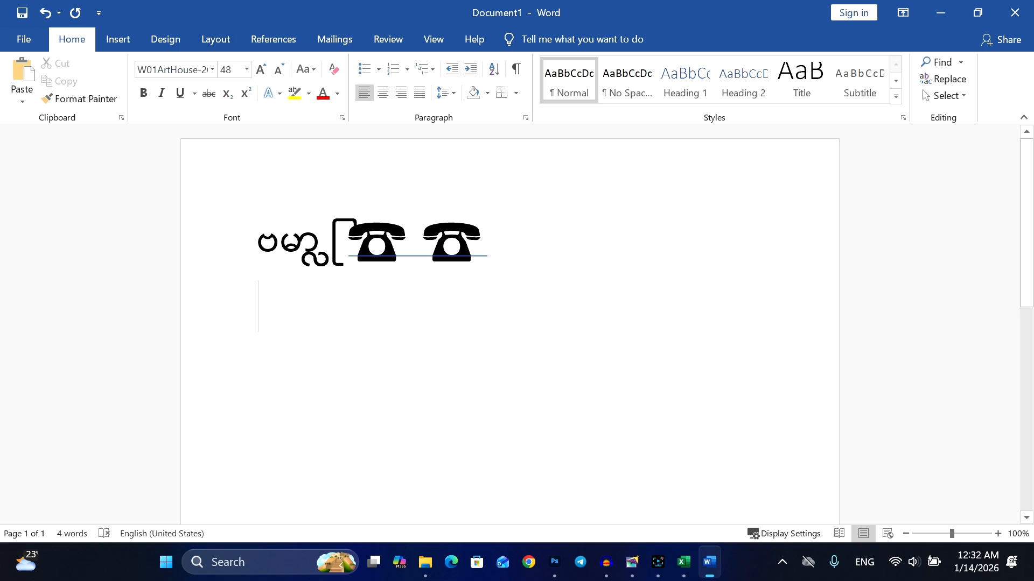
# Turn off replacing "Straight quotes" with "smart quotes" in the AutoFormat As You Type proofing options.
pyautogui.click(25, 41)
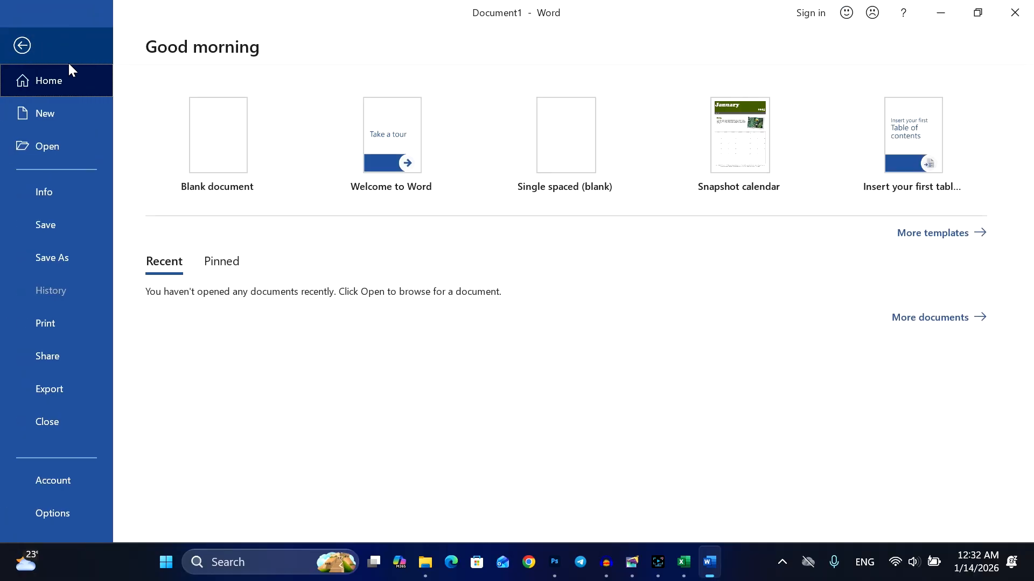
pyautogui.click(57, 512)
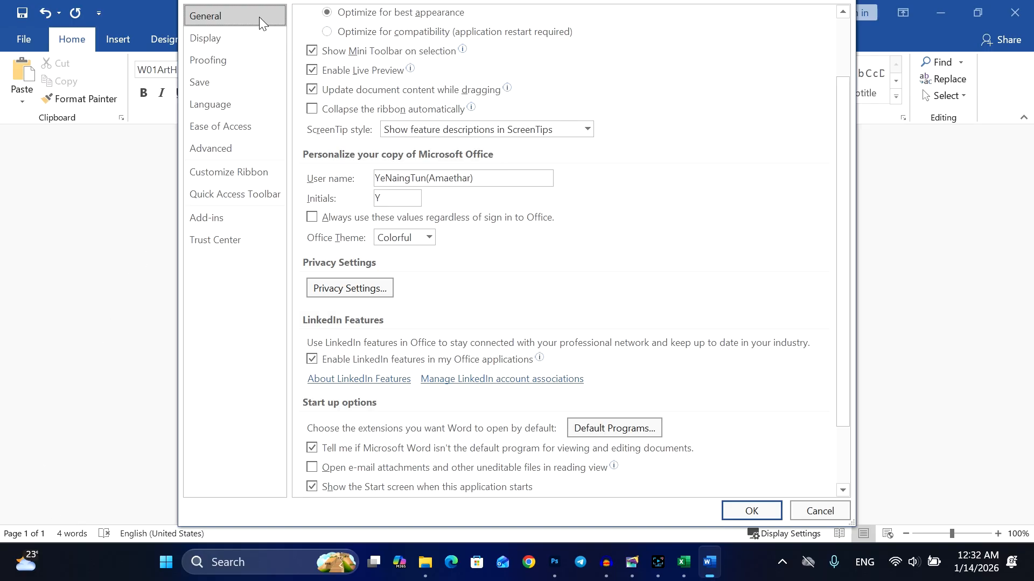
pyautogui.click(215, 62)
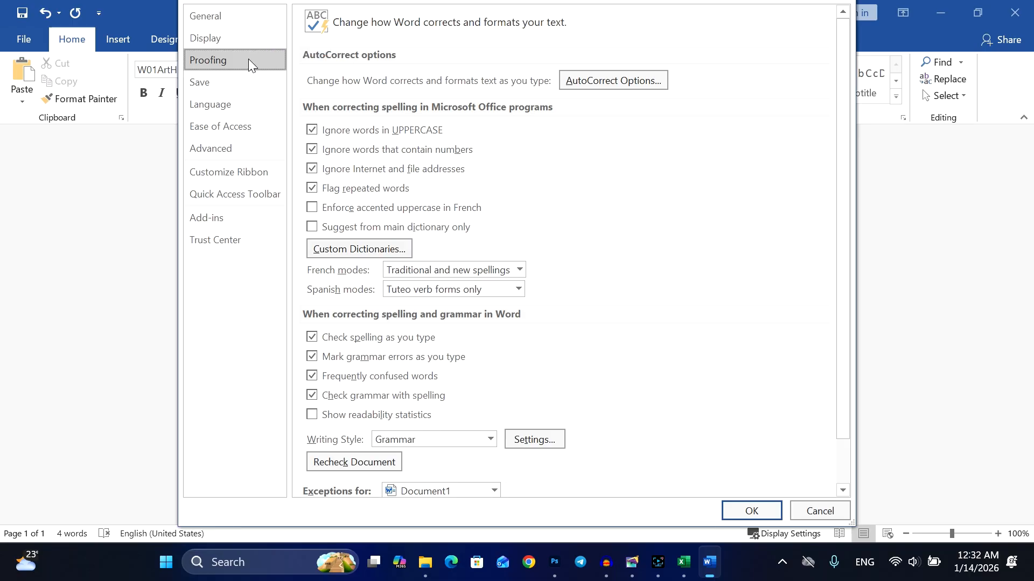
pyautogui.click(623, 82)
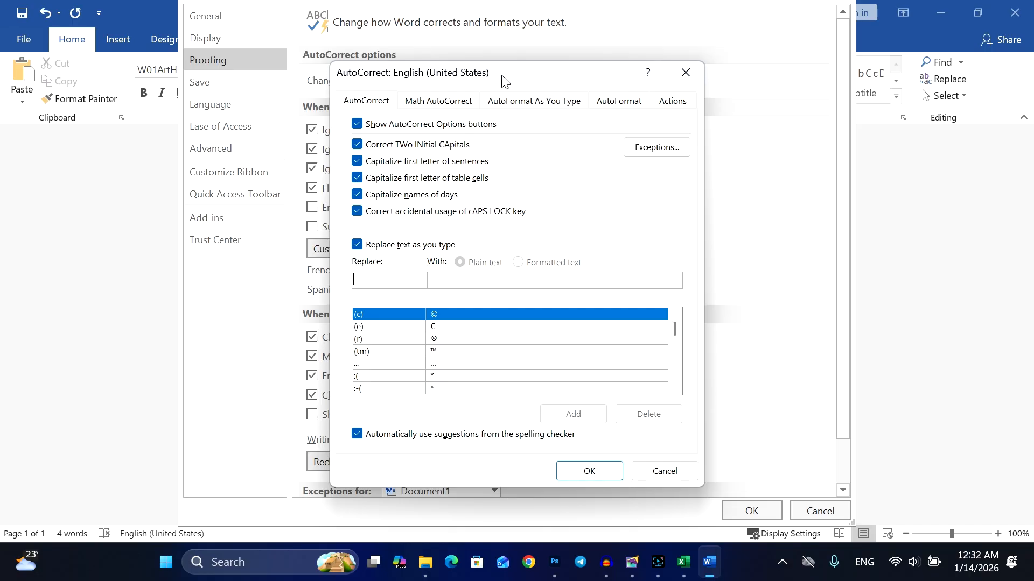
pyautogui.moveTo(511, 76)
pyautogui.mouseDown()
pyautogui.moveTo(538, 80)
pyautogui.moveTo(514, 76)
pyautogui.mouseUp()
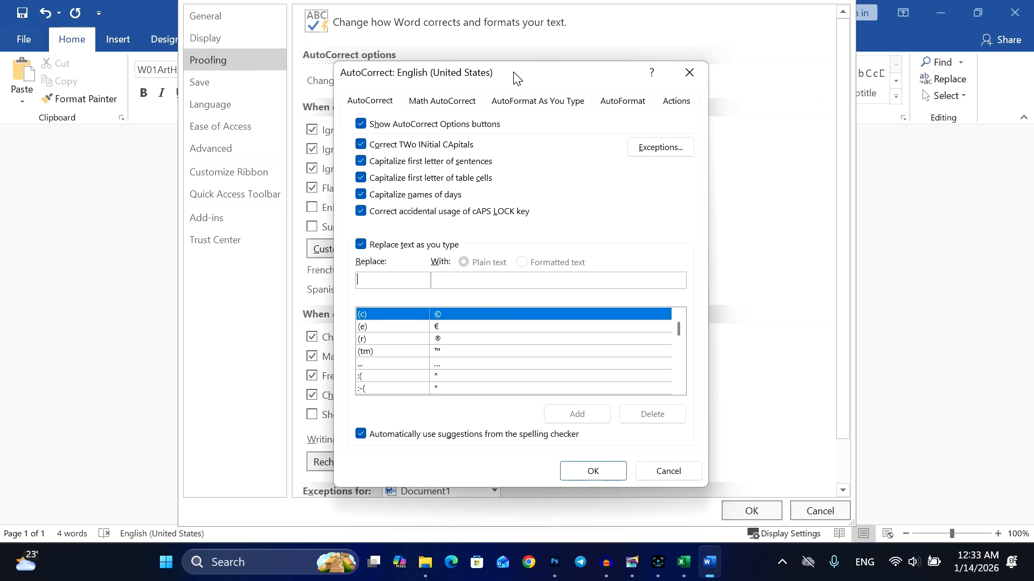
pyautogui.click(535, 102)
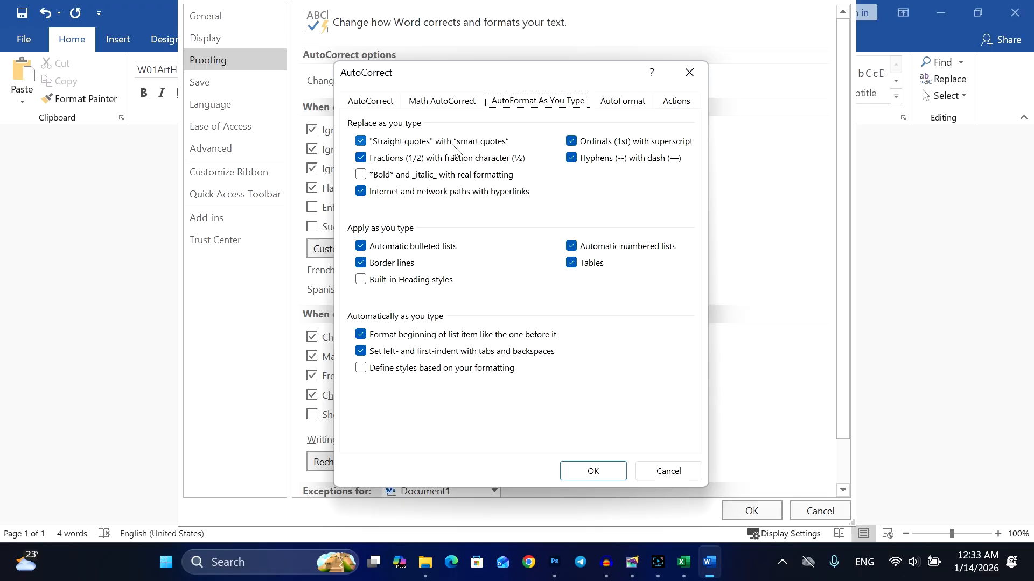
pyautogui.click(360, 141)
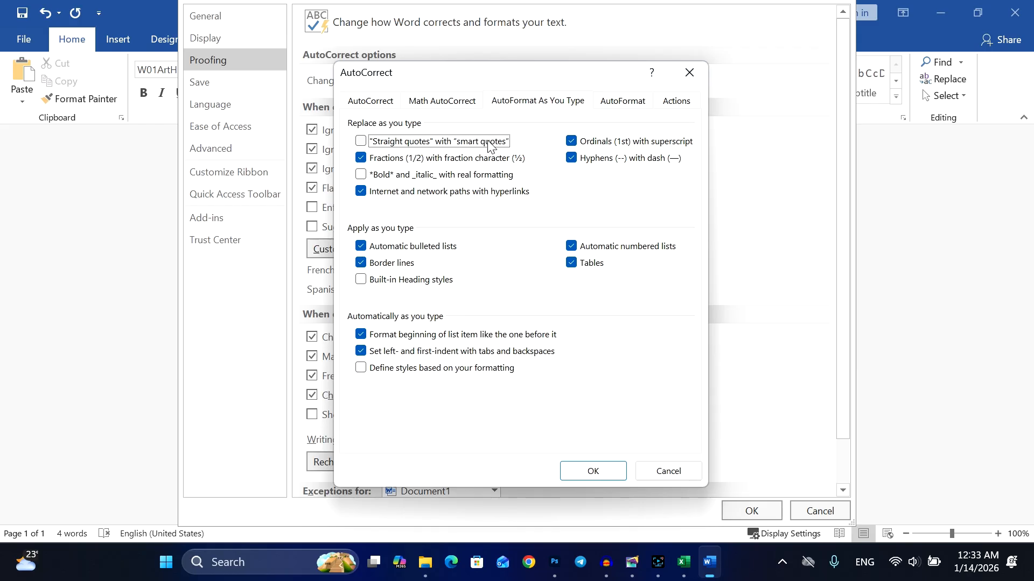
# Turn off "Capitalize first letter of sentences" in the AutoCorrect settings and apply the Word options.
pyautogui.click(380, 105)
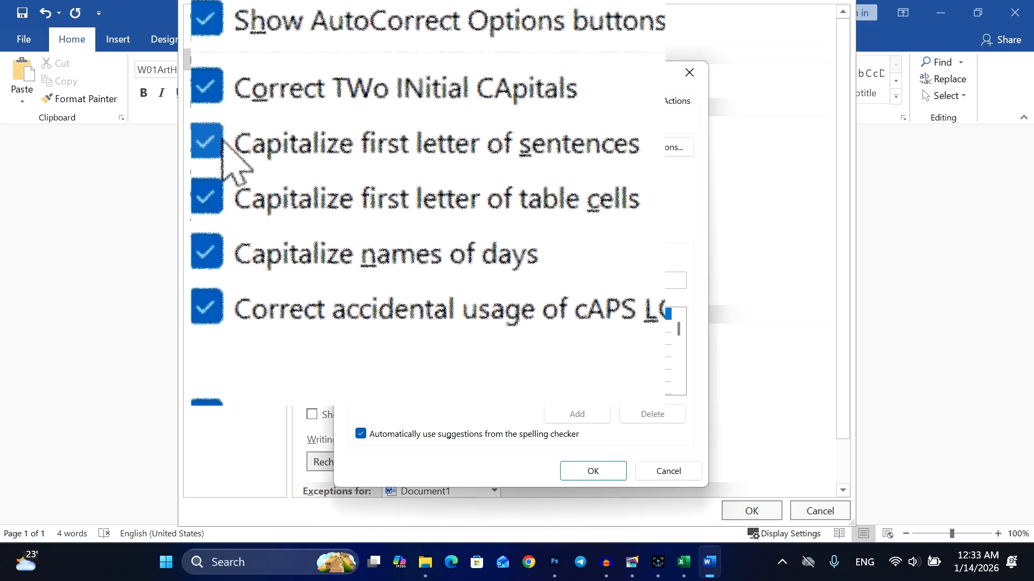
pyautogui.click(363, 161)
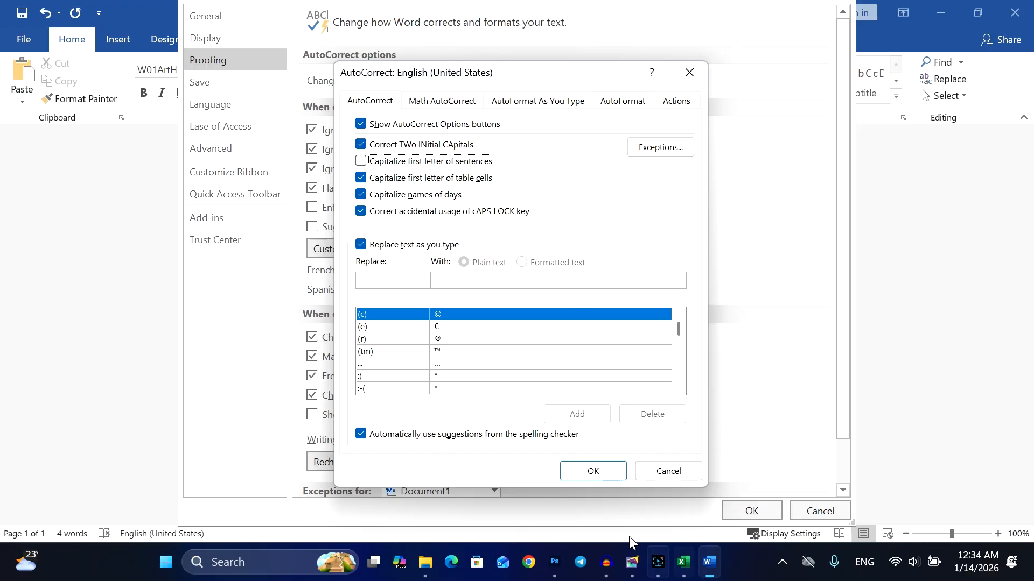
pyautogui.click(595, 471)
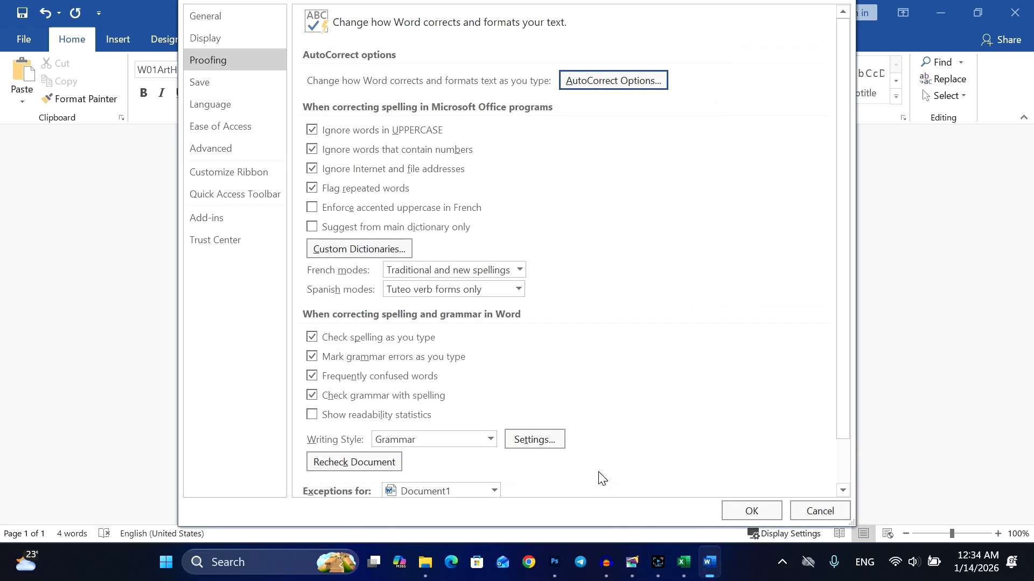
pyautogui.click(759, 511)
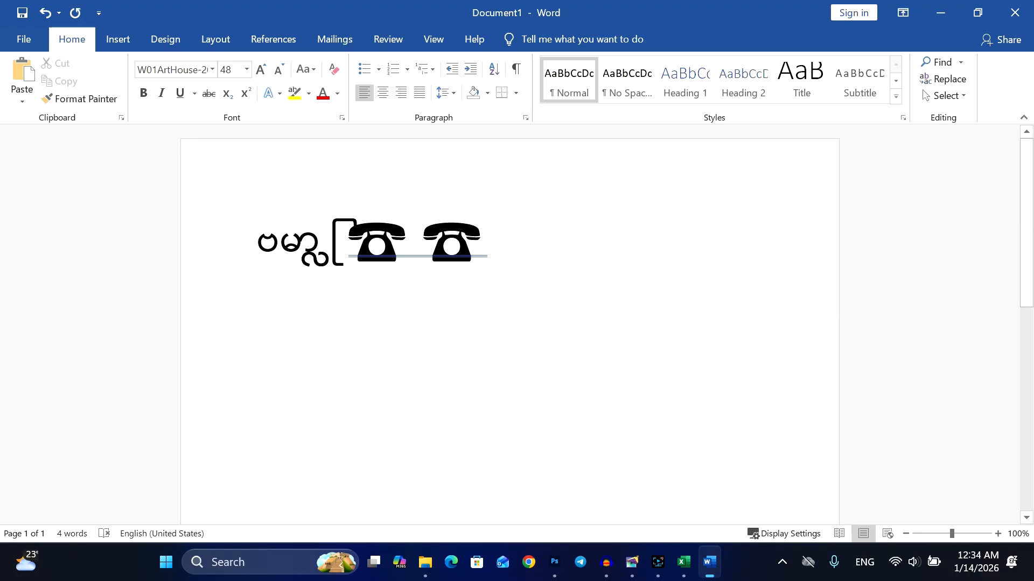
# Enter the Burmese test text မောင် ဒေါ် ဓော on the document's second line.
pyautogui.write('မောင် ')
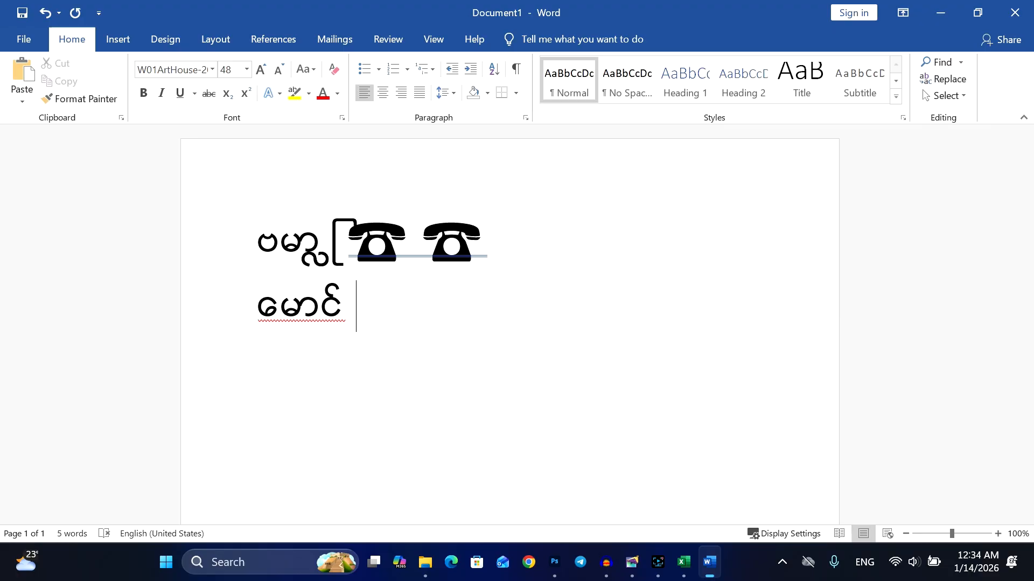
pyautogui.write('ဒေါ')
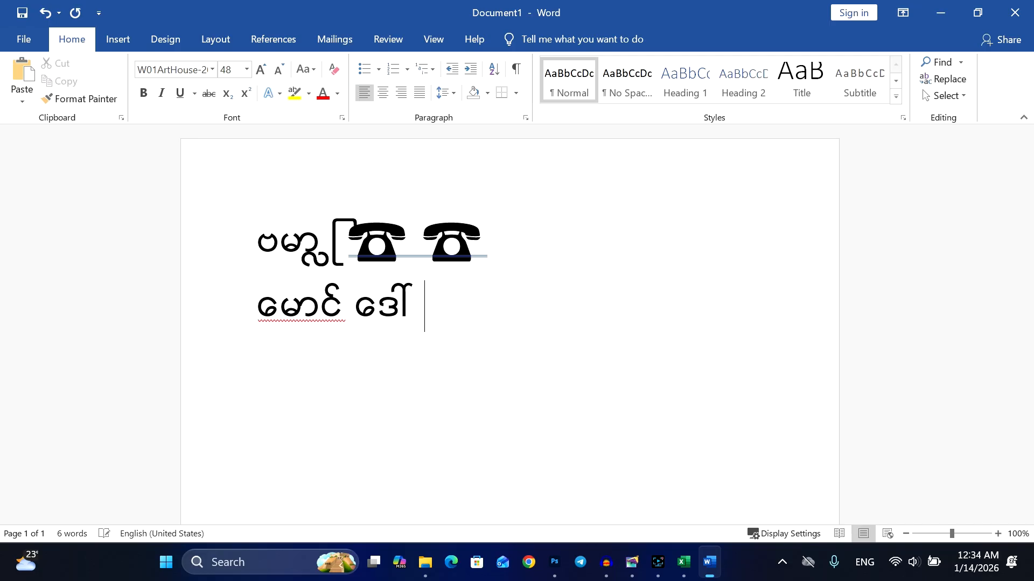
pyautogui.write(' ဓော')
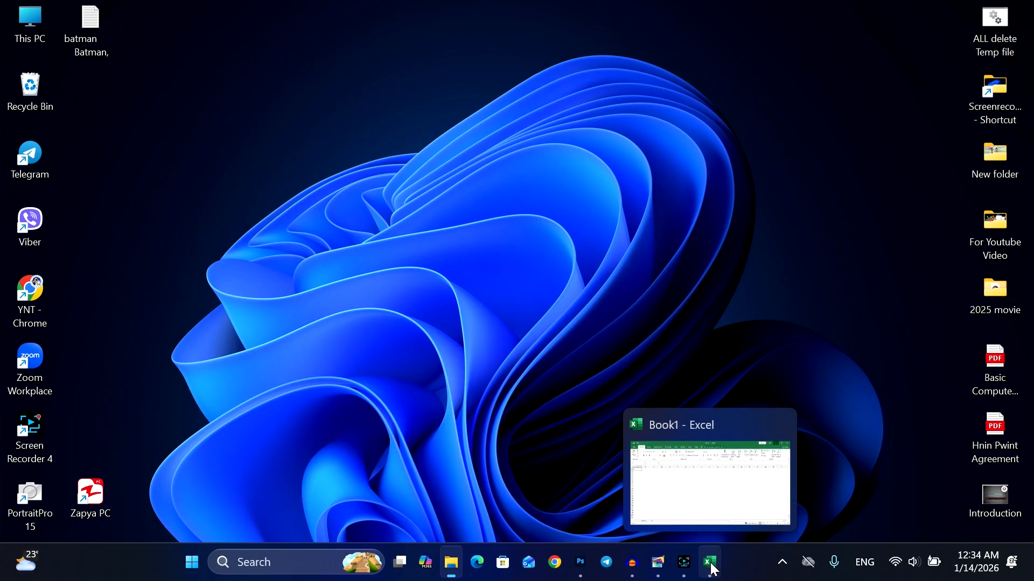
# Switch to the Book1 workbook in Excel and enter an apostrophe plus a double quotation mark in cell A1.
pyautogui.click(712, 570)
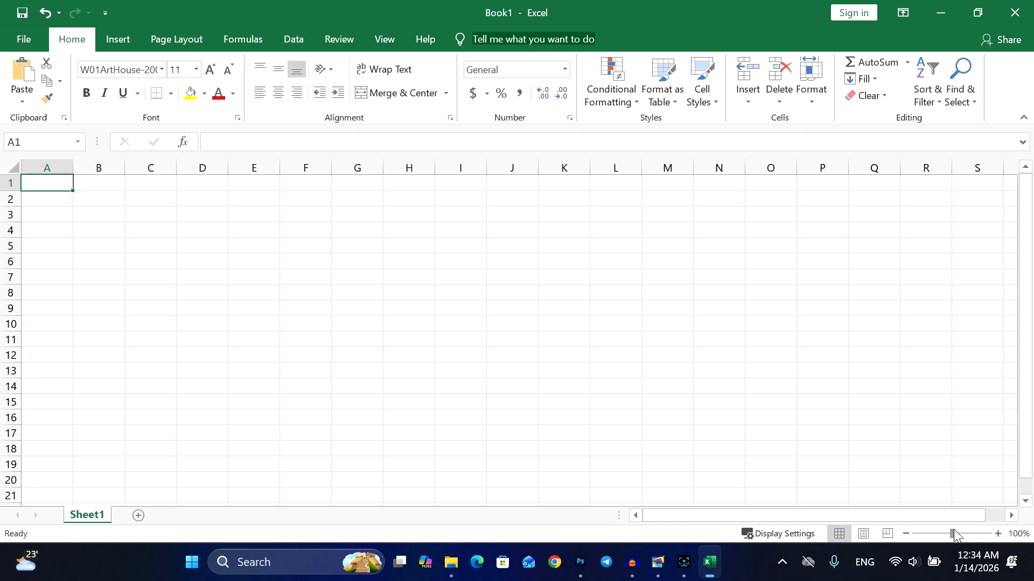
pyautogui.moveTo(954, 530); pyautogui.dragTo(979, 529)
pyautogui.click(135, 252)
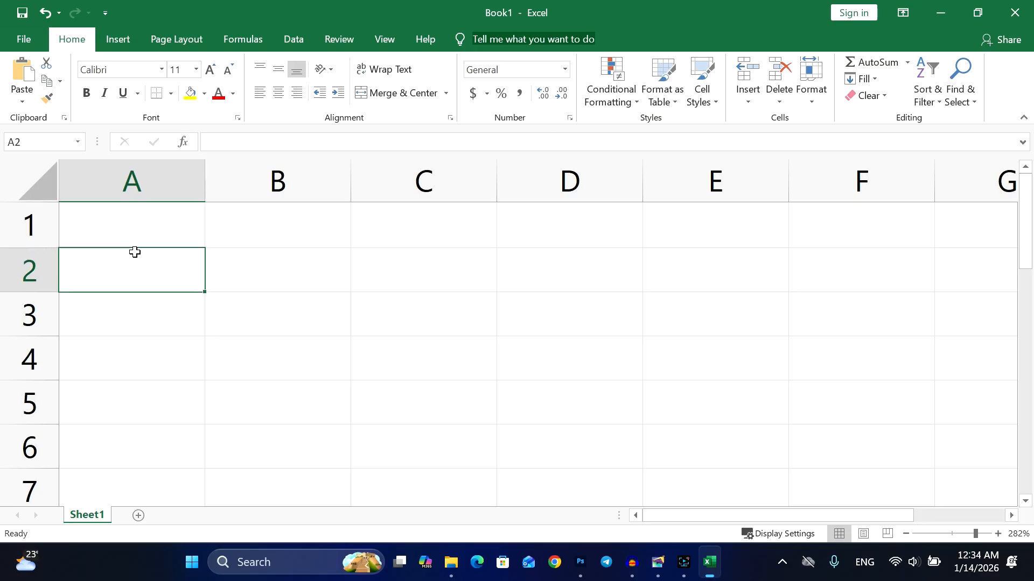
pyautogui.click(140, 238)
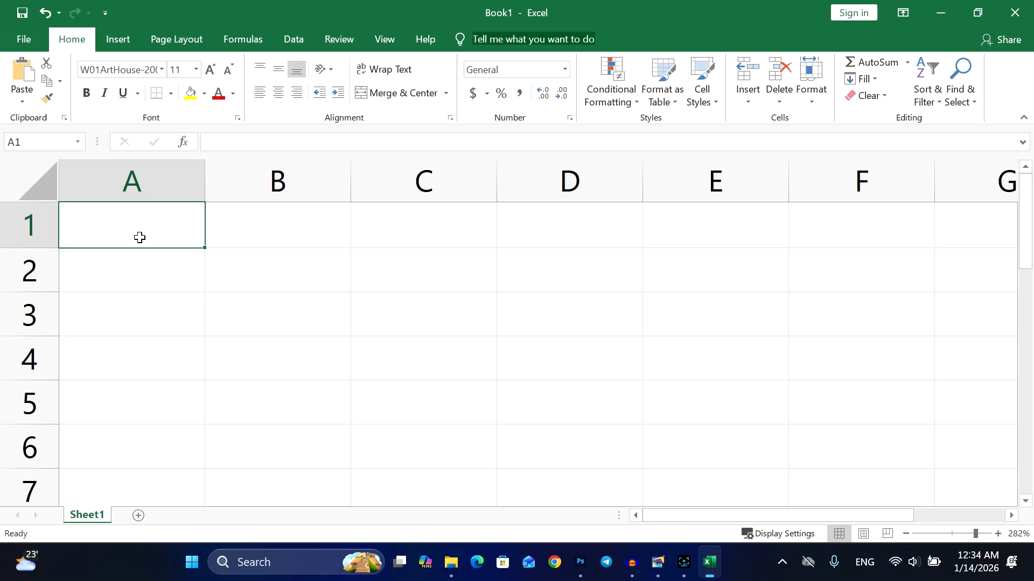
pyautogui.write("'")
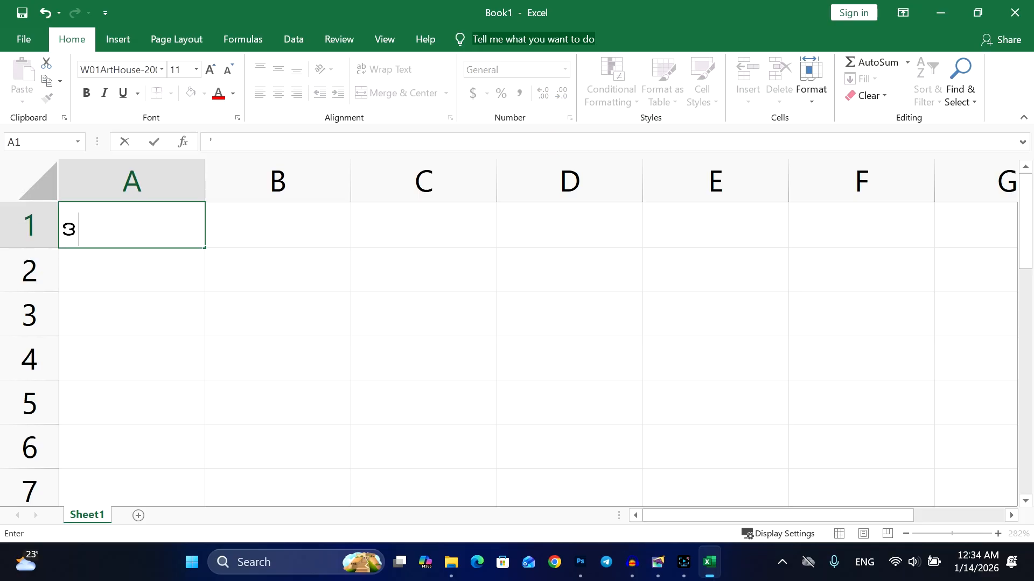
pyautogui.write('"')
pyautogui.press('Tab')
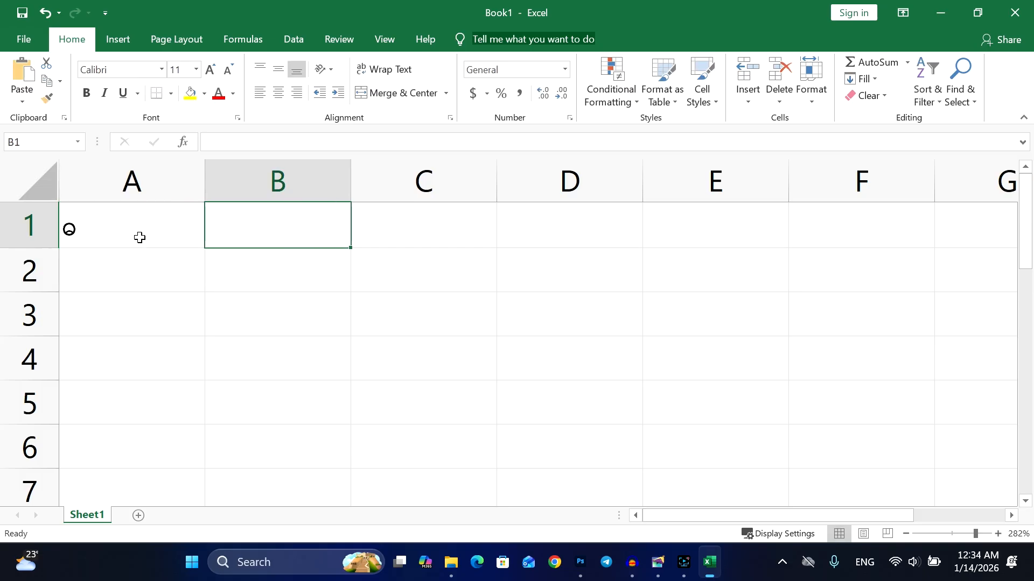
pyautogui.click(139, 238)
pyautogui.press('Tab')
pyautogui.write("'")
pyautogui.press('BackSpace')
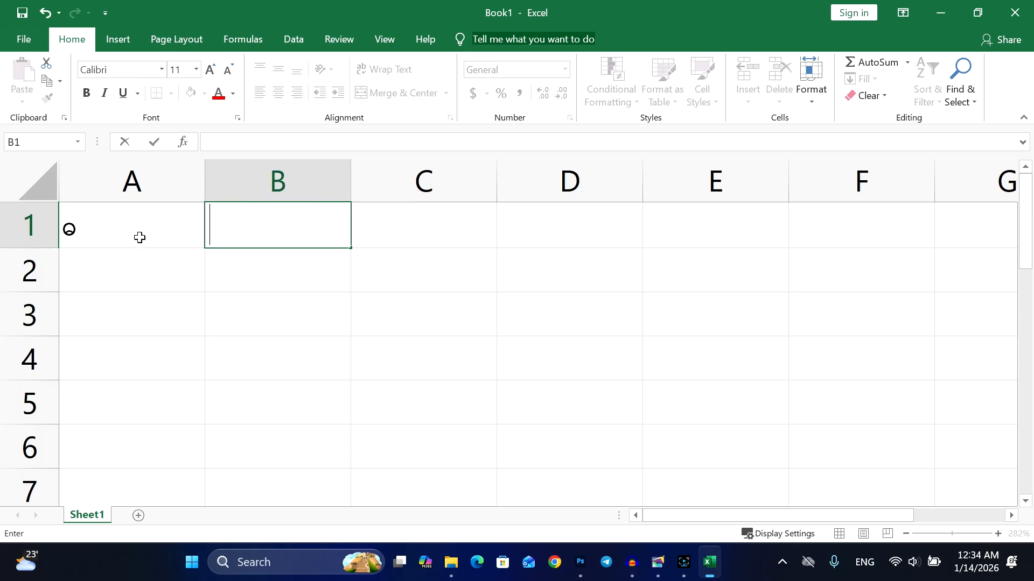
# Replace the content of cell A1 with a single apostrophe.
pyautogui.click(140, 237)
pyautogui.write("'")
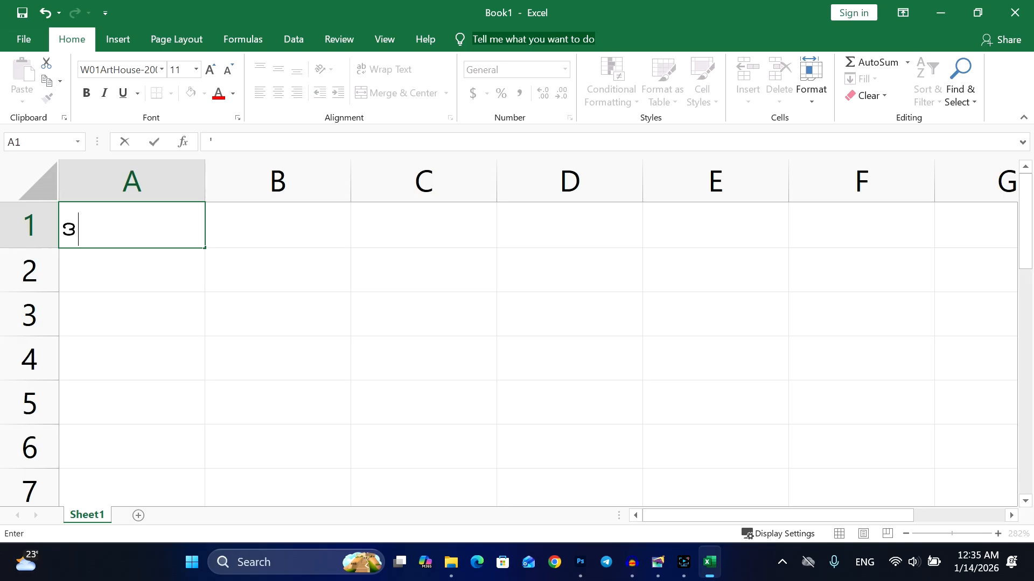
pyautogui.press('Tab')
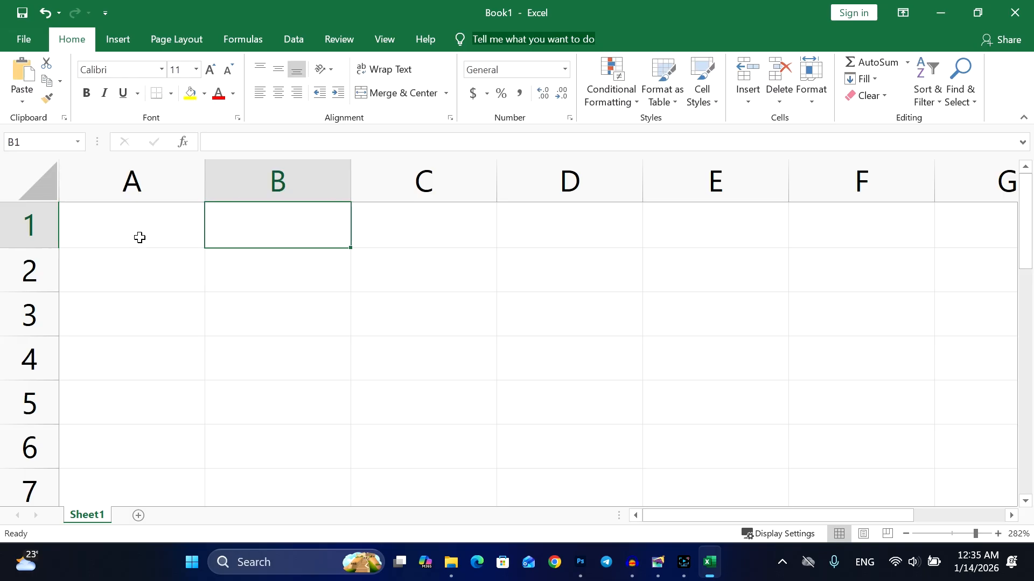
# Enter 'g in cell A1 and check how it appears in the print preview.
pyautogui.click(140, 238)
pyautogui.write("'g")
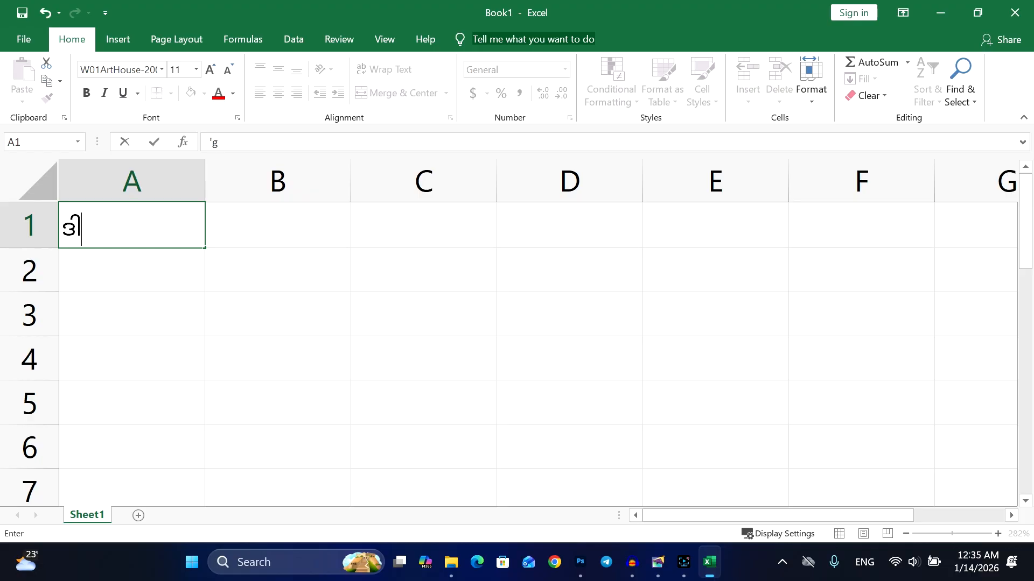
pyautogui.press('Tab')
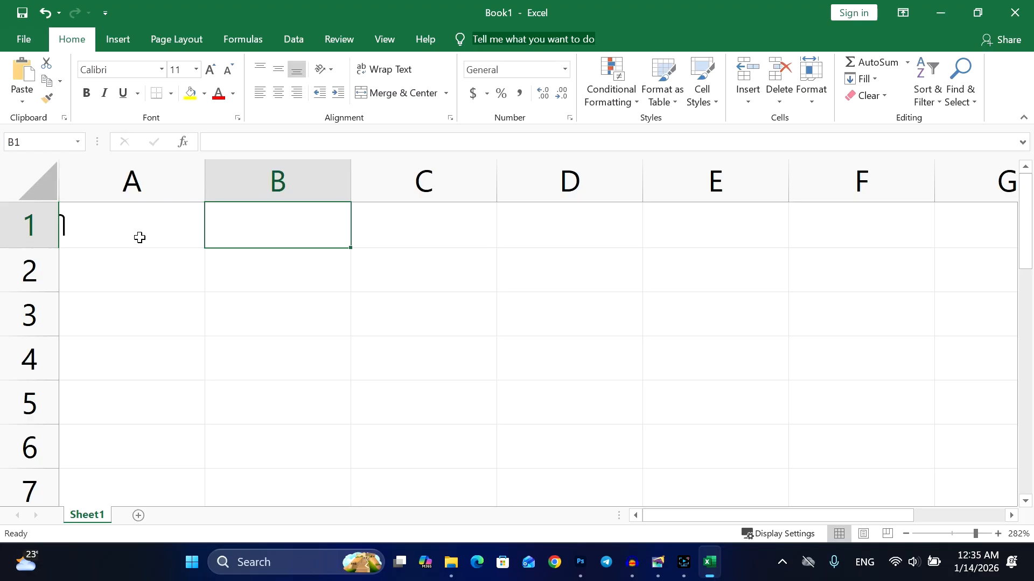
pyautogui.hotkey('ctrl', 'p')
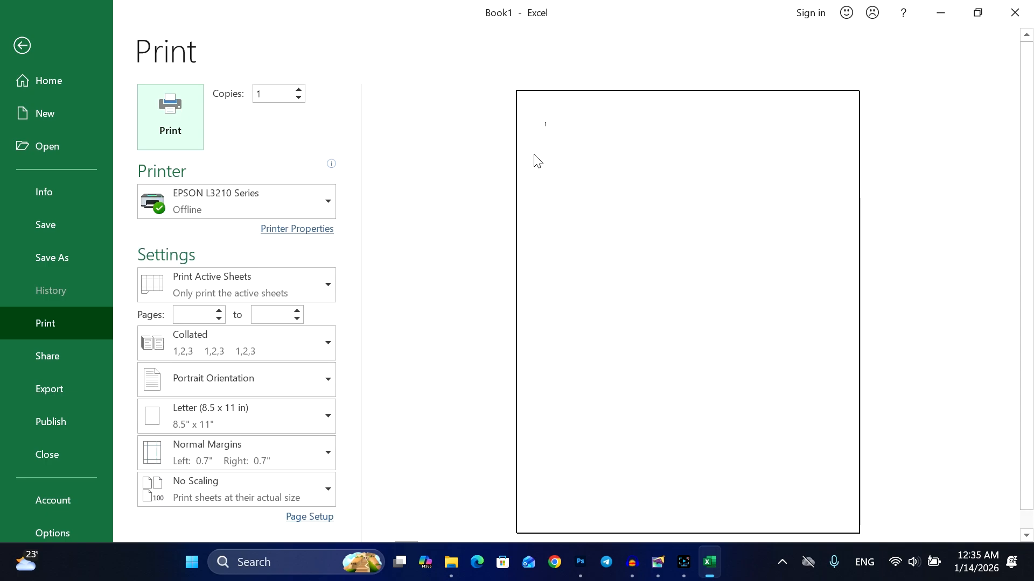
pyautogui.click(22, 45)
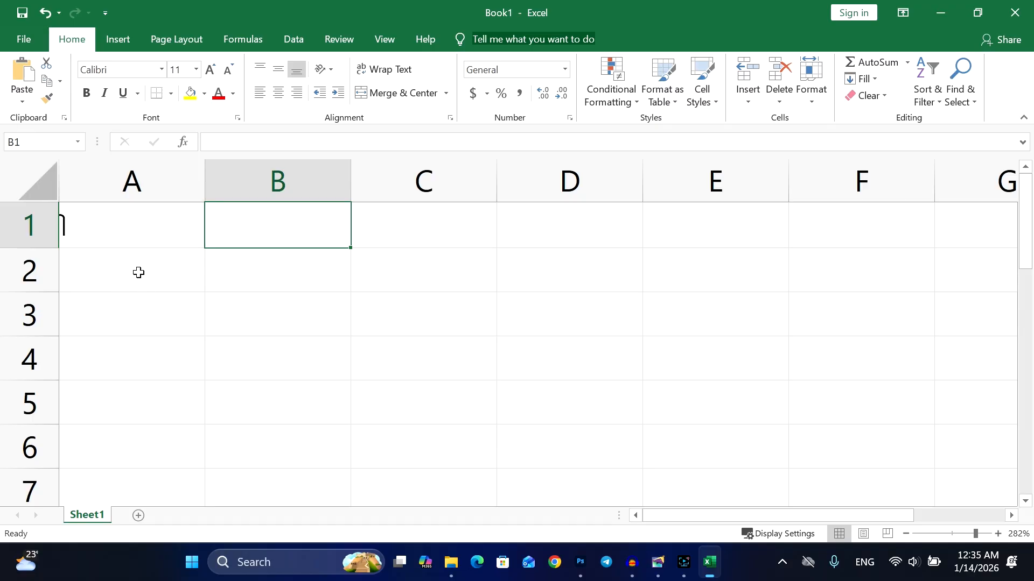
# Enter a single apostrophe in cell A1.
pyautogui.click(124, 261)
pyautogui.click(133, 229)
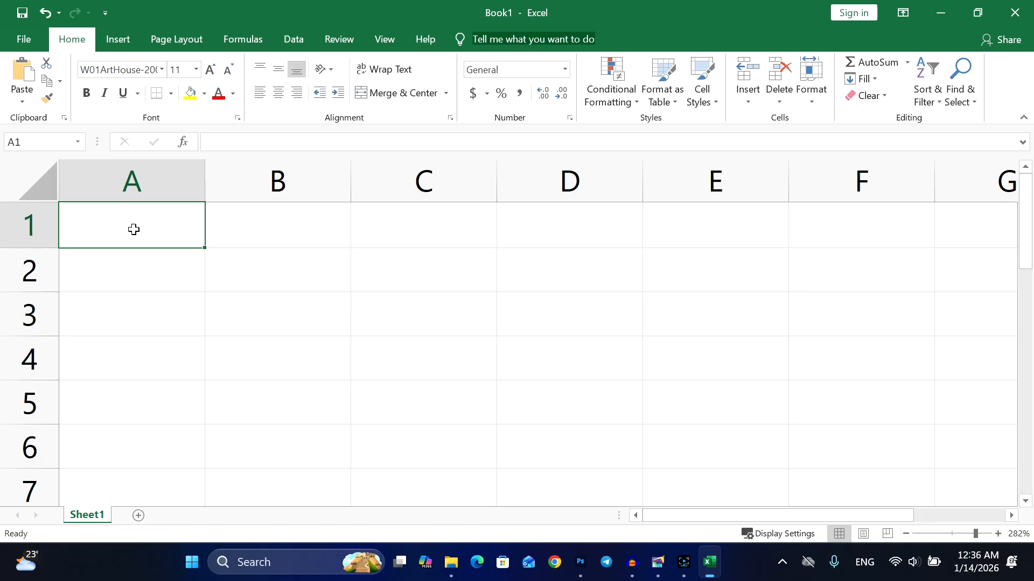
pyautogui.write("'")
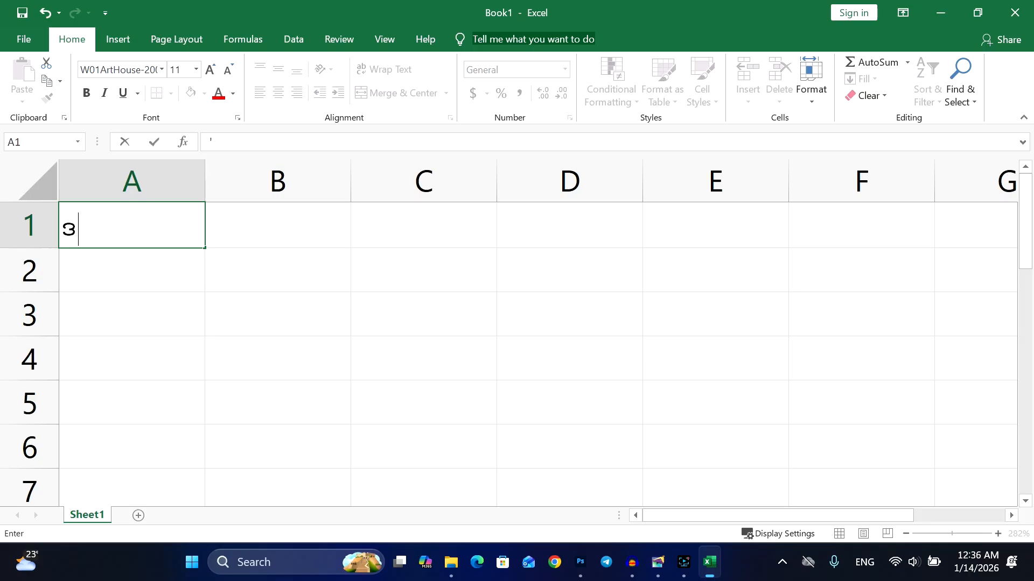
pyautogui.press('Tab')
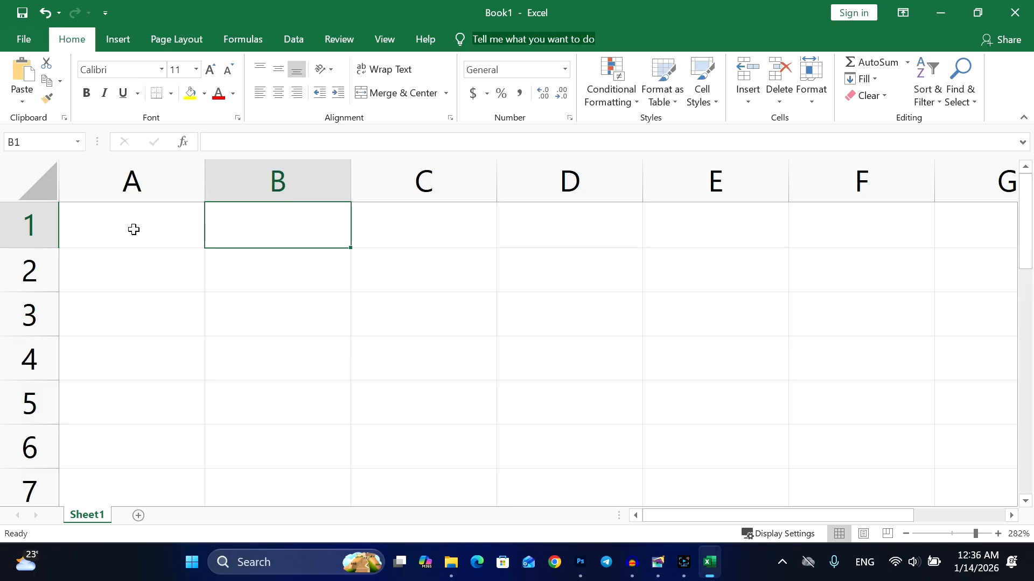
# Replace the content of cell A1 with two consecutive apostrophes ('').
pyautogui.click(134, 229)
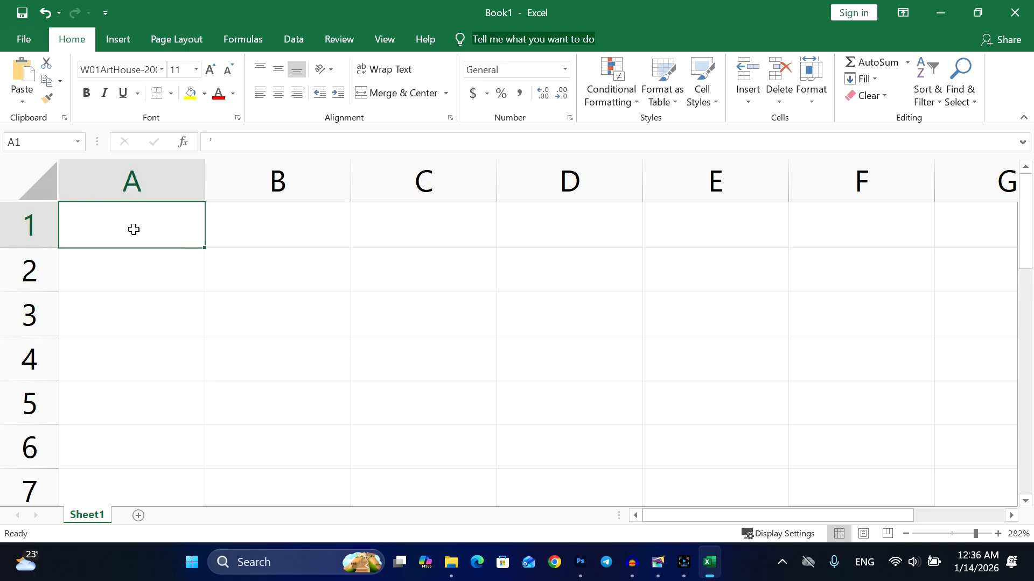
pyautogui.write("''")
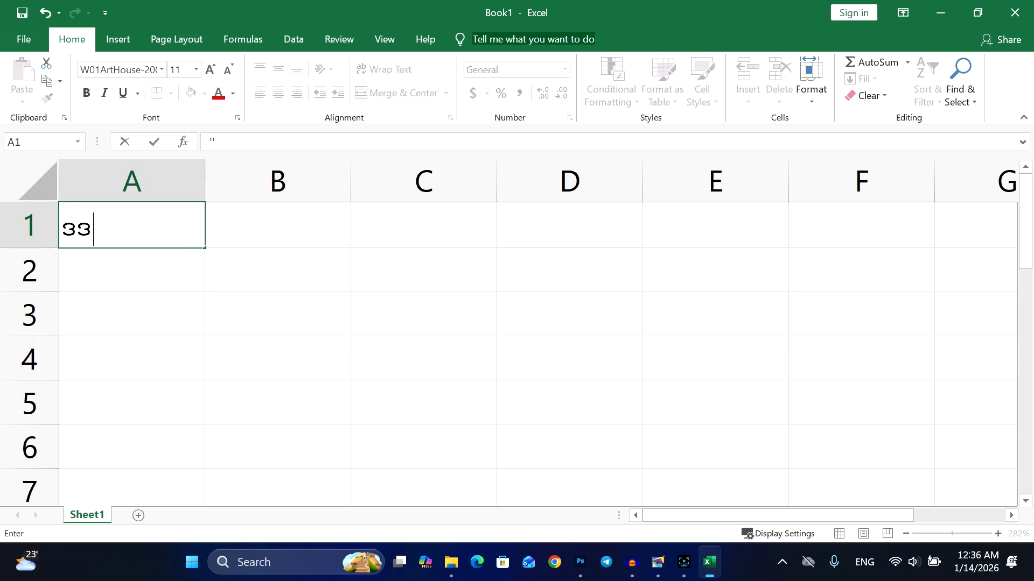
pyautogui.press('Tab')
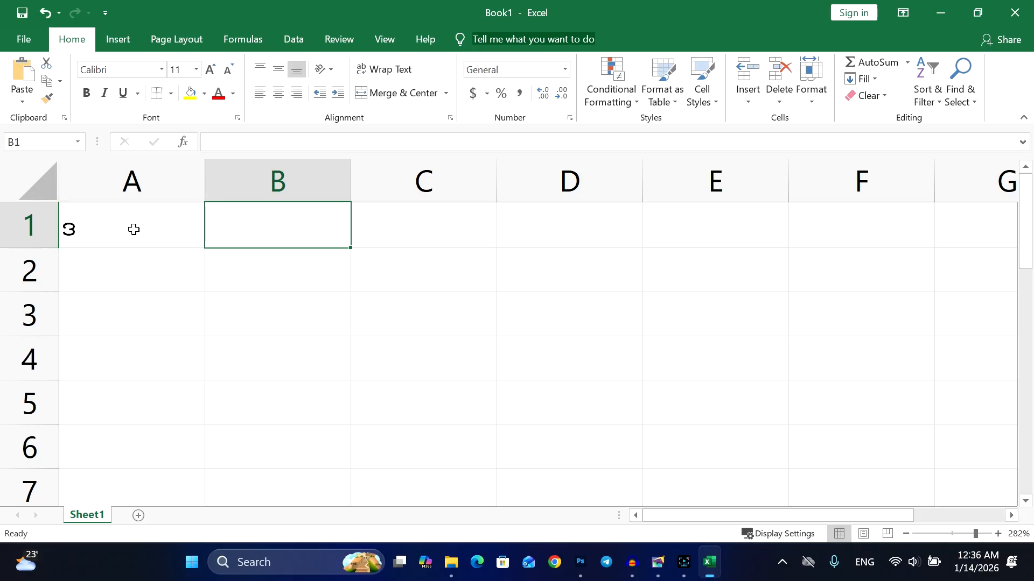
# Clear cell A1 and enter 'g' with an apostrophe on each side of the letter.
pyautogui.click(134, 229)
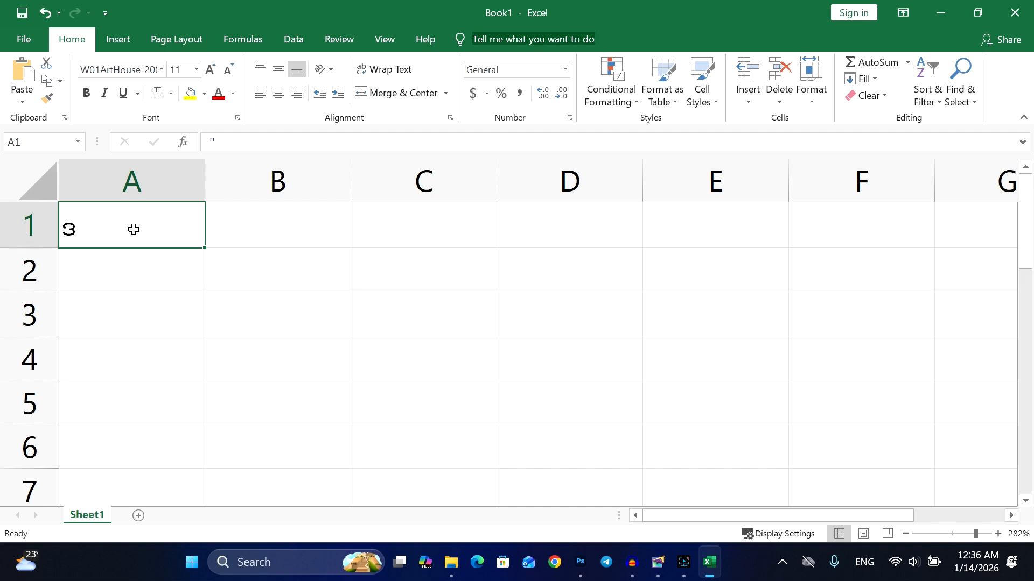
pyautogui.press('BackSpace')
pyautogui.write("'g'")
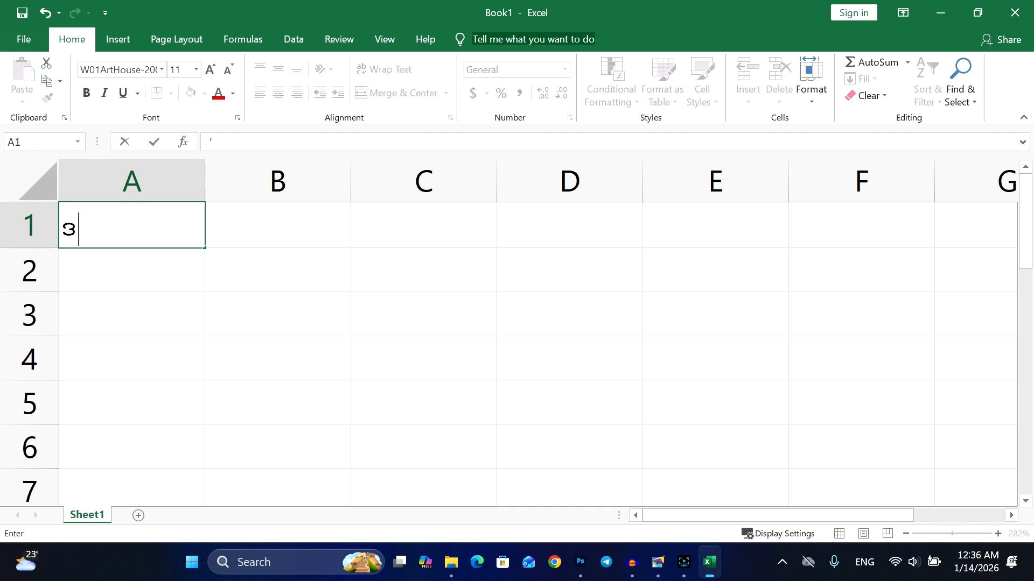
pyautogui.press('Tab')
# Replace the content of cell A1 with 'g; using only one leading apostrophe.
pyautogui.click(133, 230)
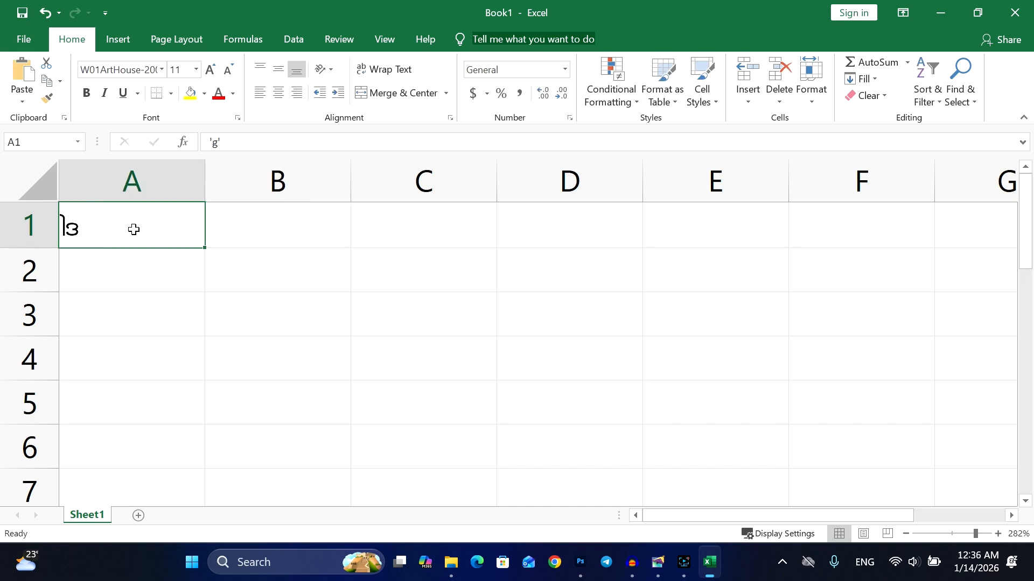
pyautogui.write("'g")
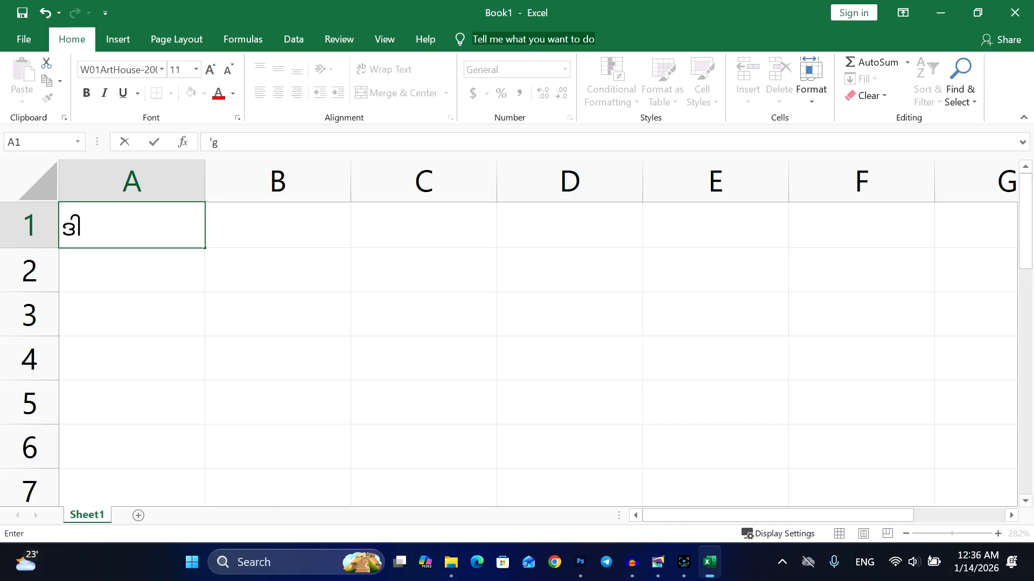
pyautogui.press('Tab')
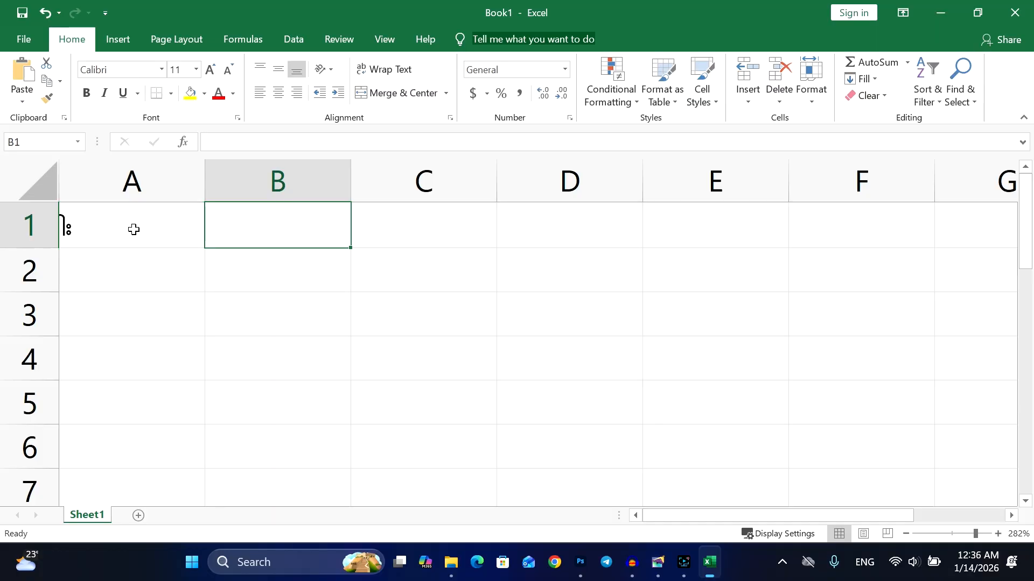
# Replace the content of cell A1 with ''g; using two leading apostrophes.
pyautogui.click(133, 229)
pyautogui.write(';;')
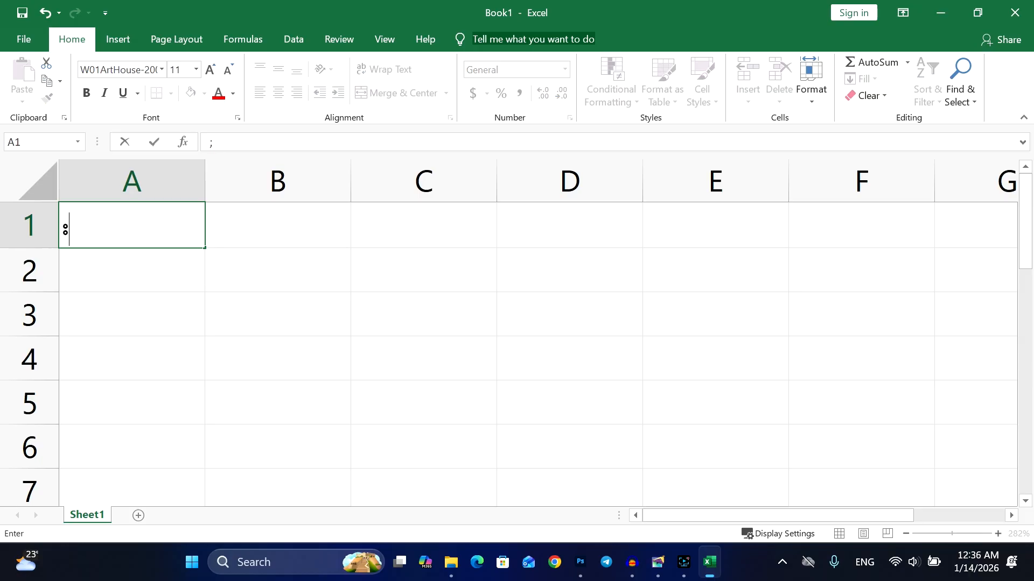
pyautogui.press('BackSpace')
pyautogui.write("''g;")
pyautogui.press('Tab')
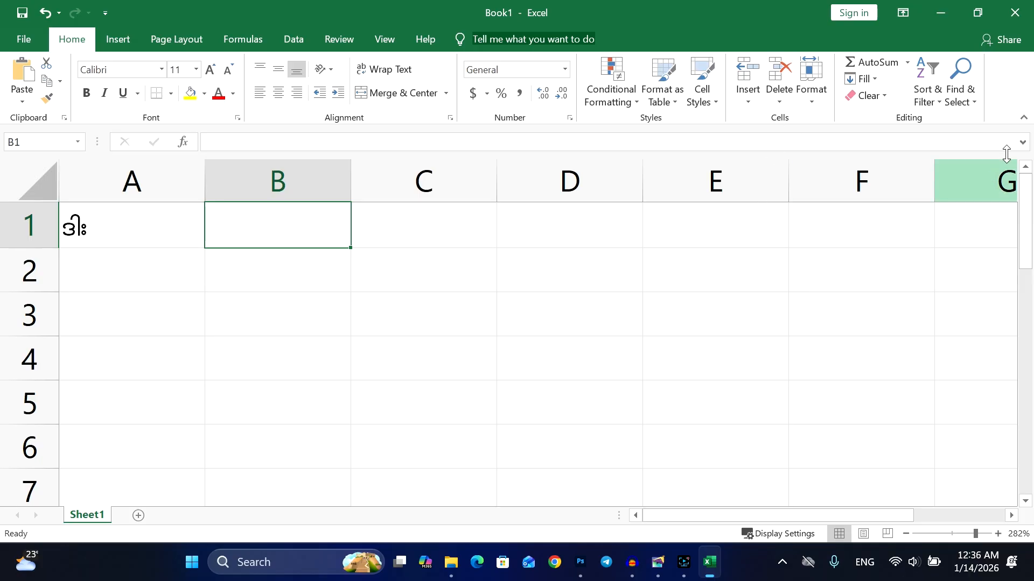
# Close Book1 without saving and open a blank presentation in a maximized PowerPoint window.
pyautogui.click(1015, 9)
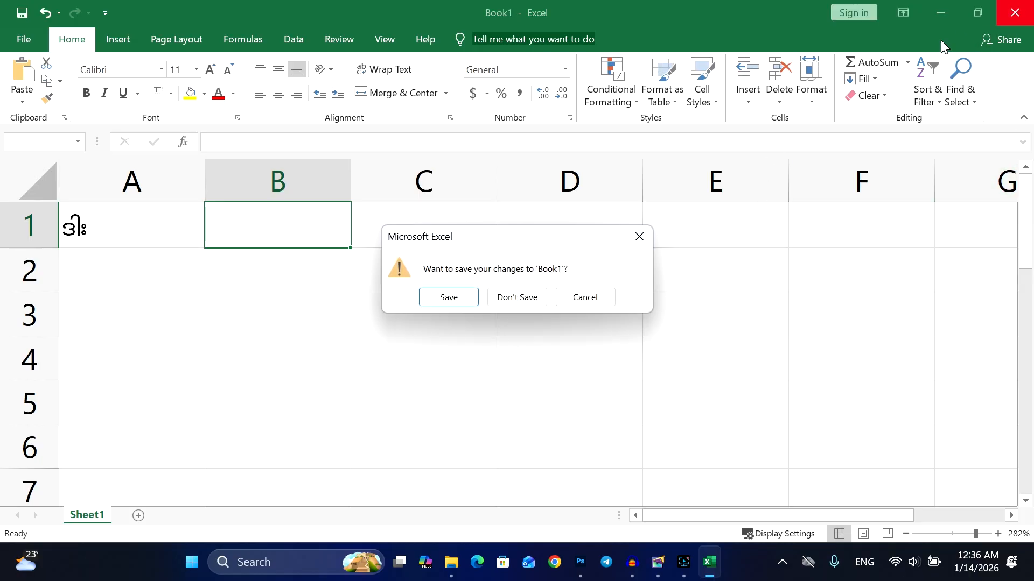
pyautogui.click(527, 300)
pyautogui.click(273, 562)
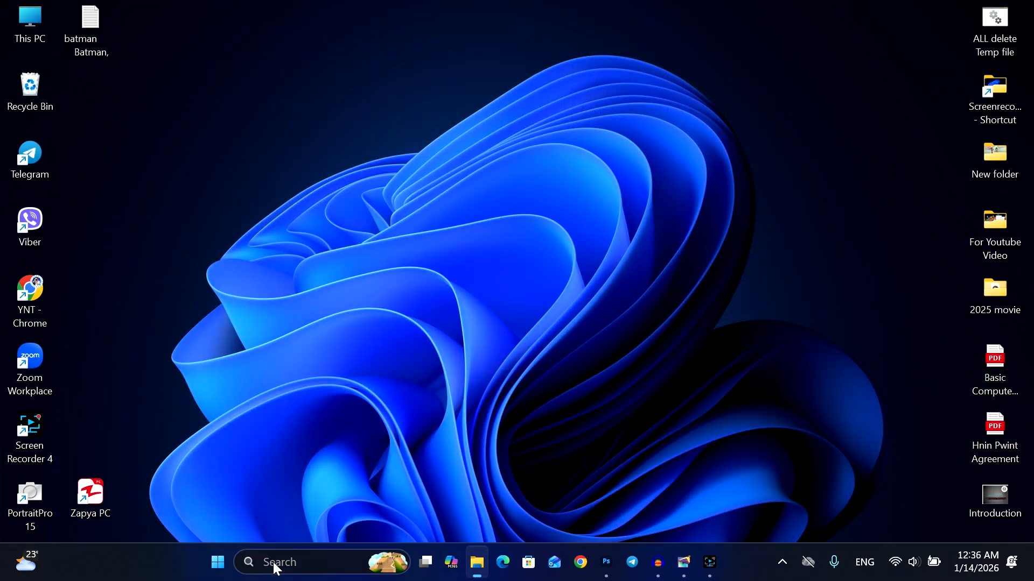
pyautogui.write('powerPoint')
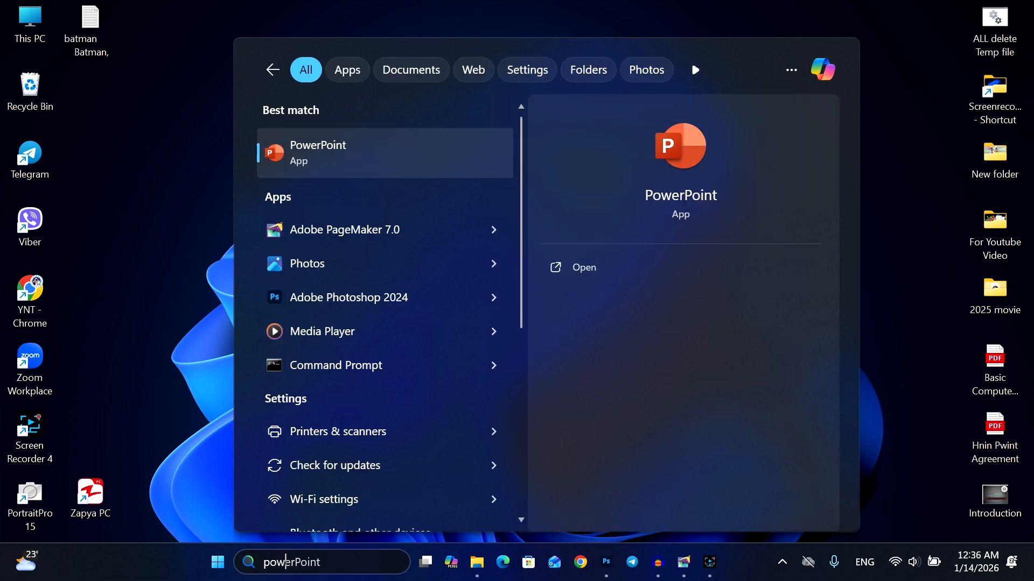
pyautogui.click(688, 197)
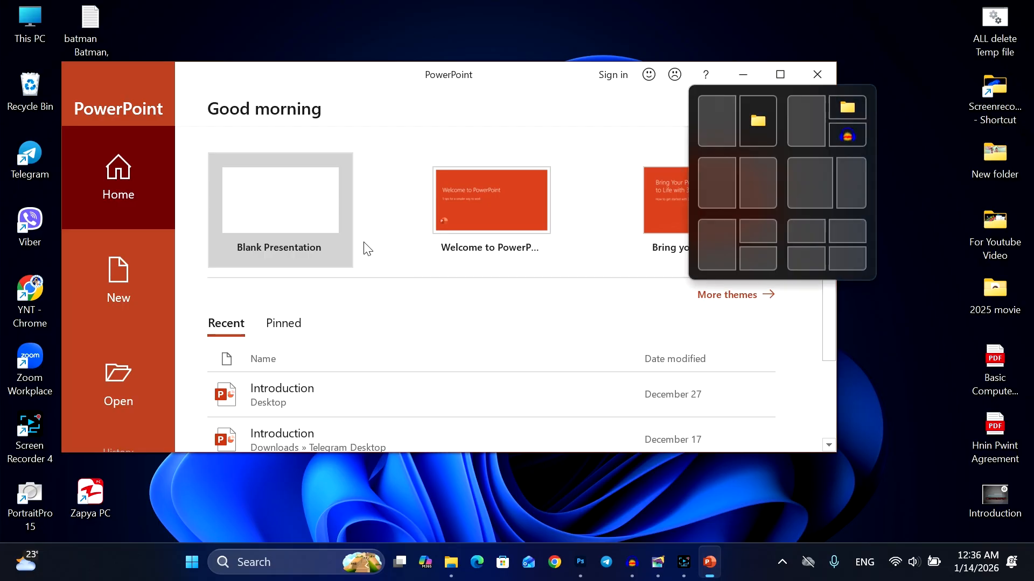
pyautogui.click(277, 224)
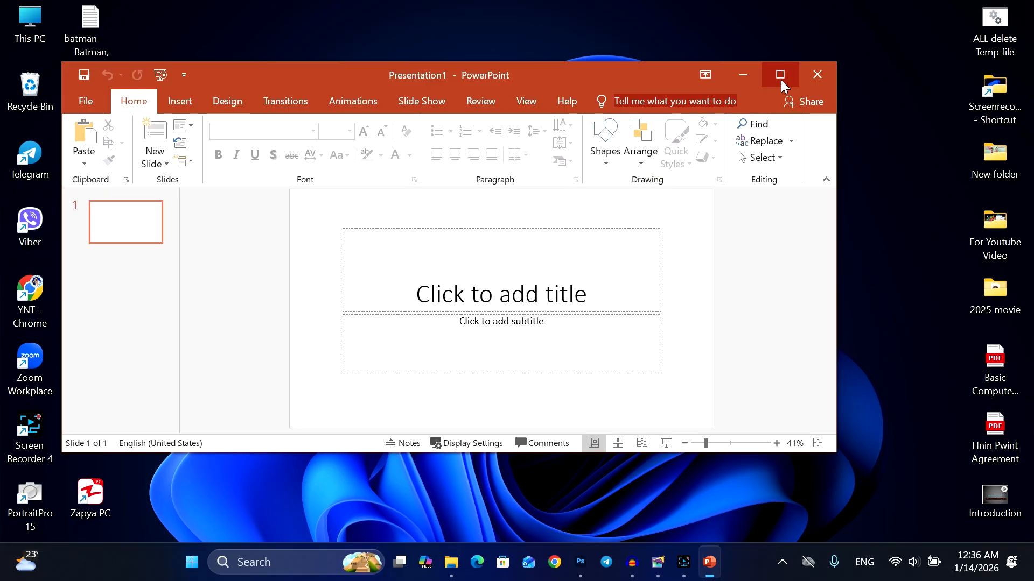
pyautogui.click(781, 76)
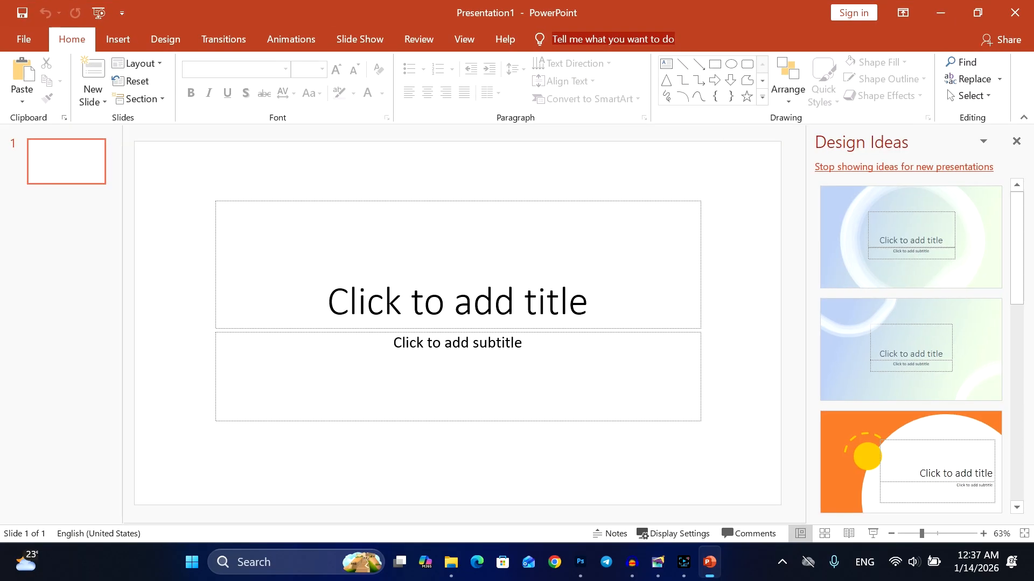
# Set the font of the slide's title placeholder to W01ArtHouse-2009.
pyautogui.click(392, 216)
pyautogui.click(259, 75)
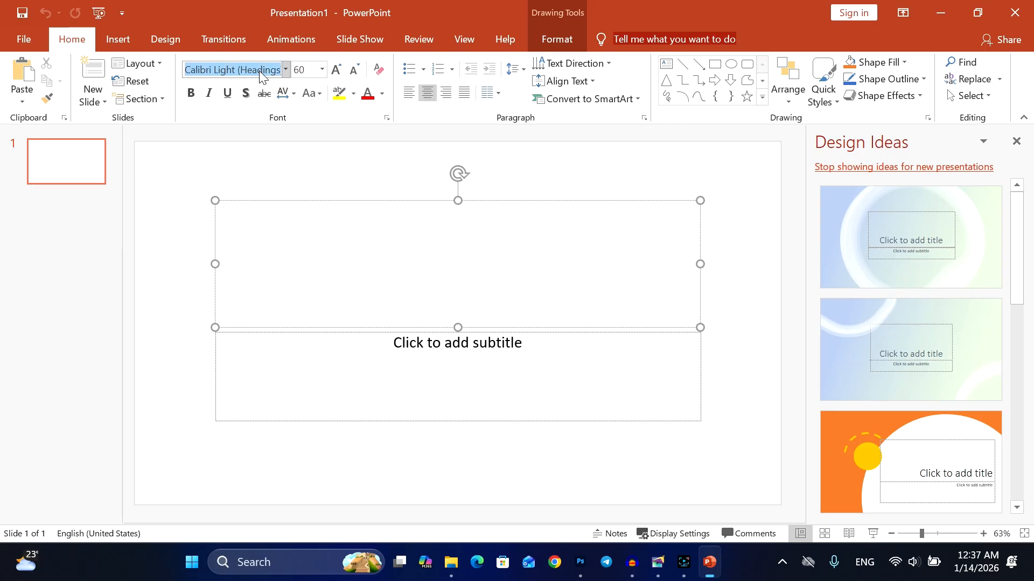
pyautogui.write('W01ArtHouse-2009')
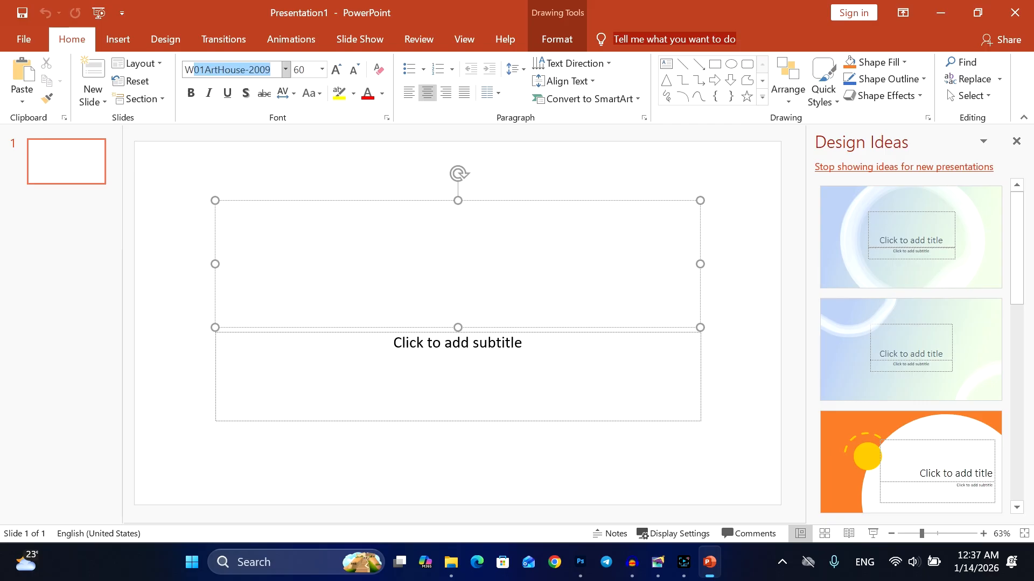
pyautogui.press('Return')
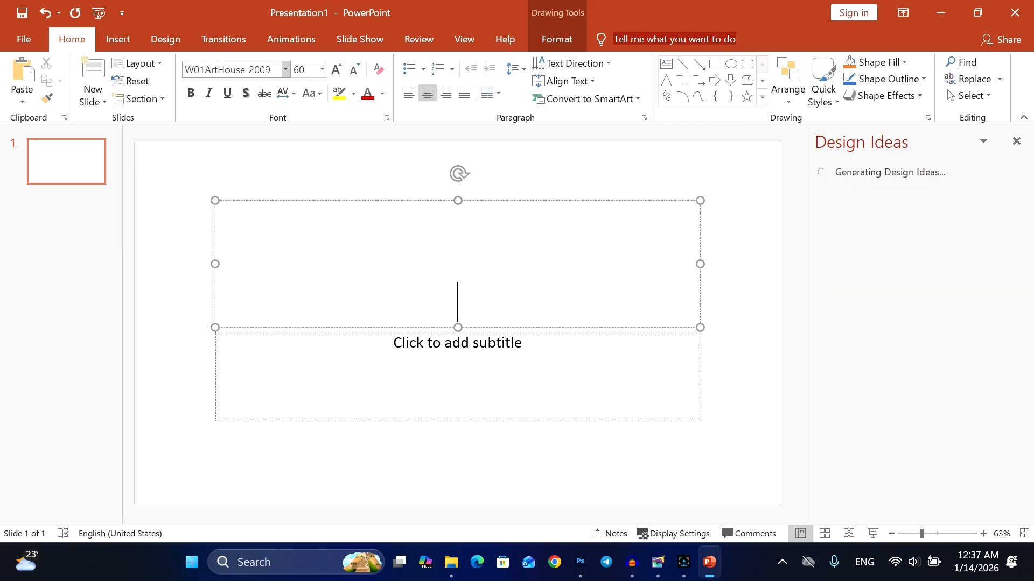
# Turn off "Capitalize first letter of sentences" in PowerPoint's AutoCorrect proofing options.
pyautogui.click(25, 39)
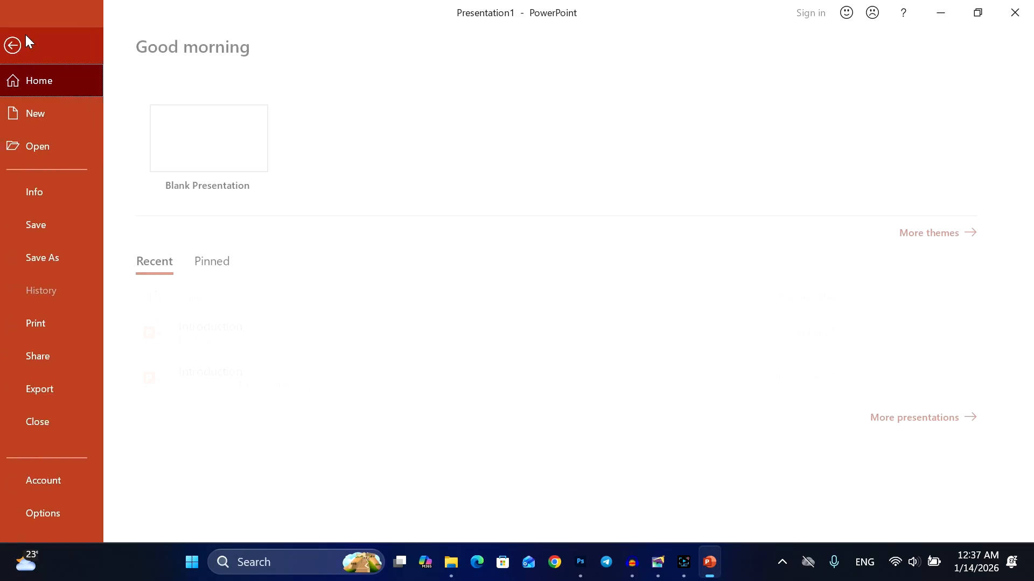
pyautogui.click(54, 514)
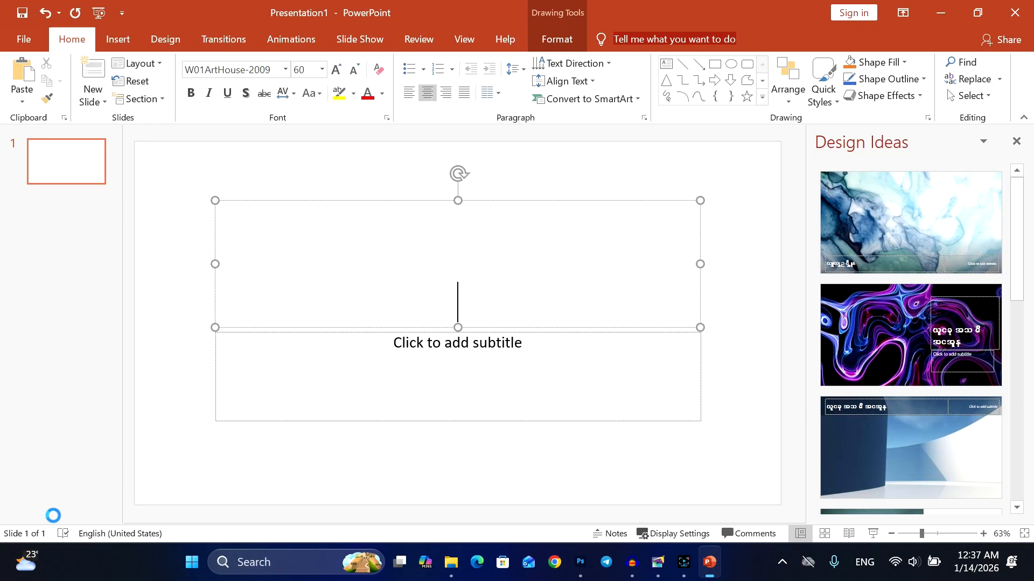
pyautogui.click(254, 47)
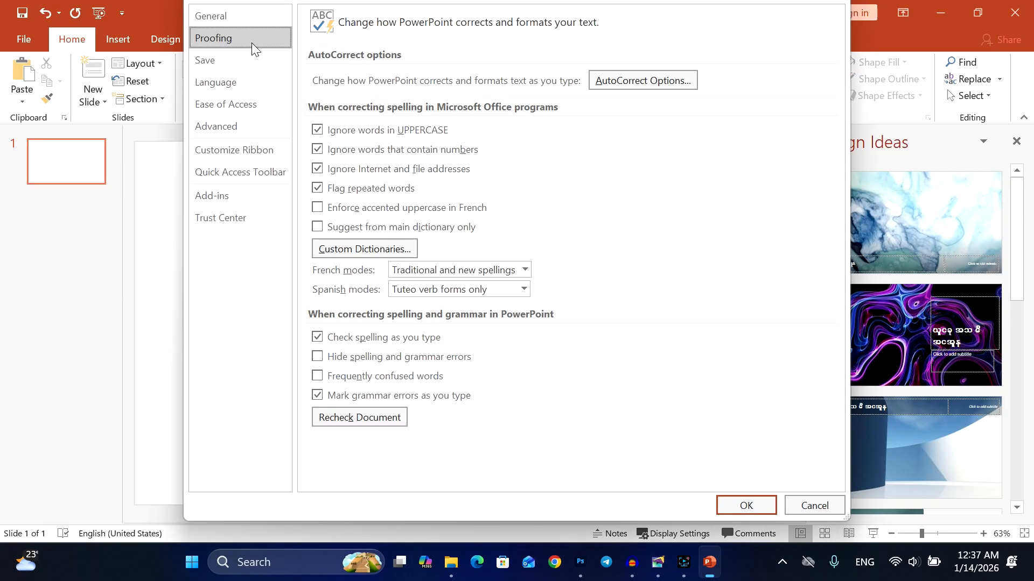
pyautogui.click(620, 86)
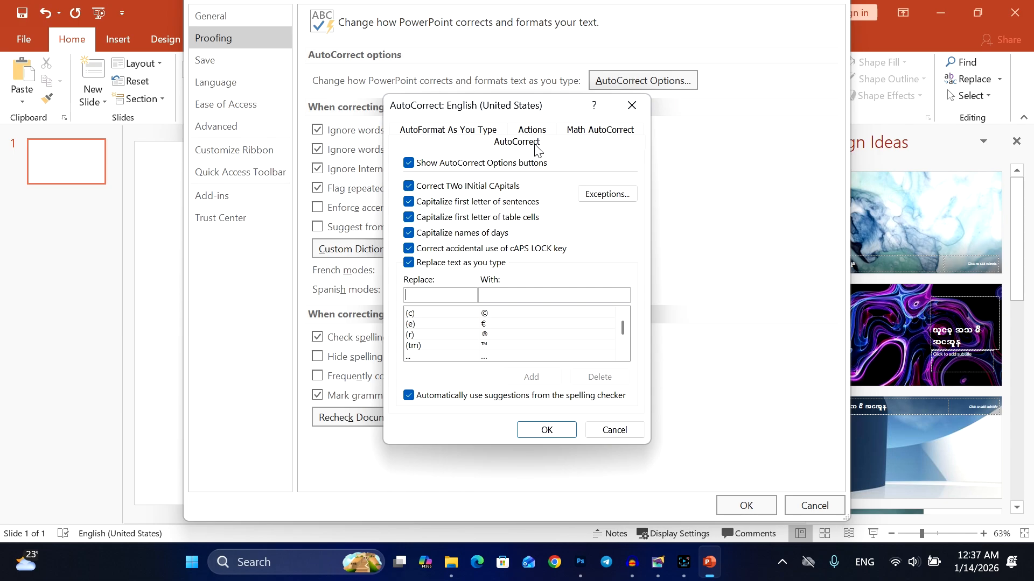
pyautogui.click(408, 202)
# Turn off replacing "Straight quotes" with "smart quotes" as you type, and apply the AutoCorrect and PowerPoint options.
pyautogui.click(472, 131)
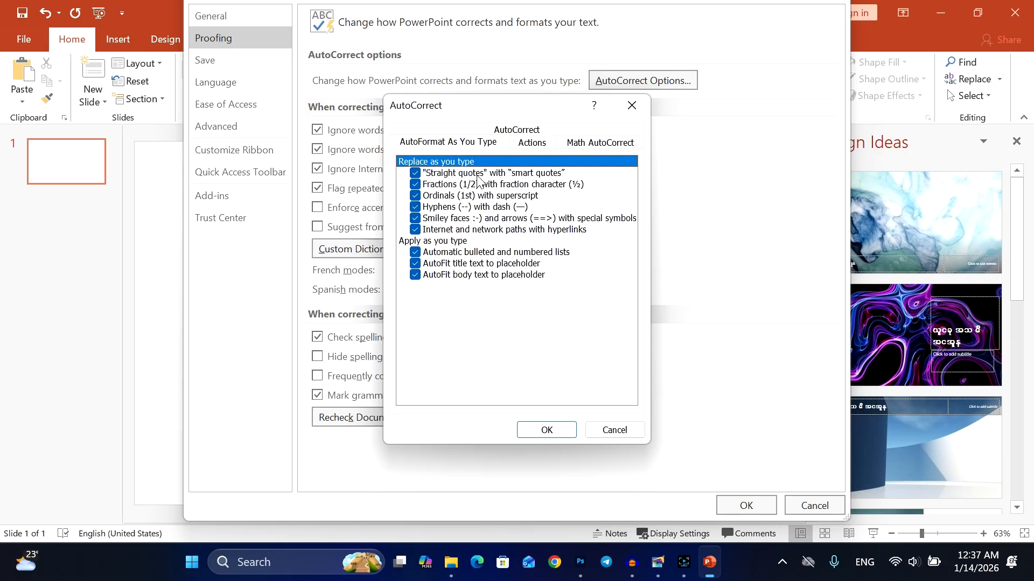
pyautogui.click(415, 173)
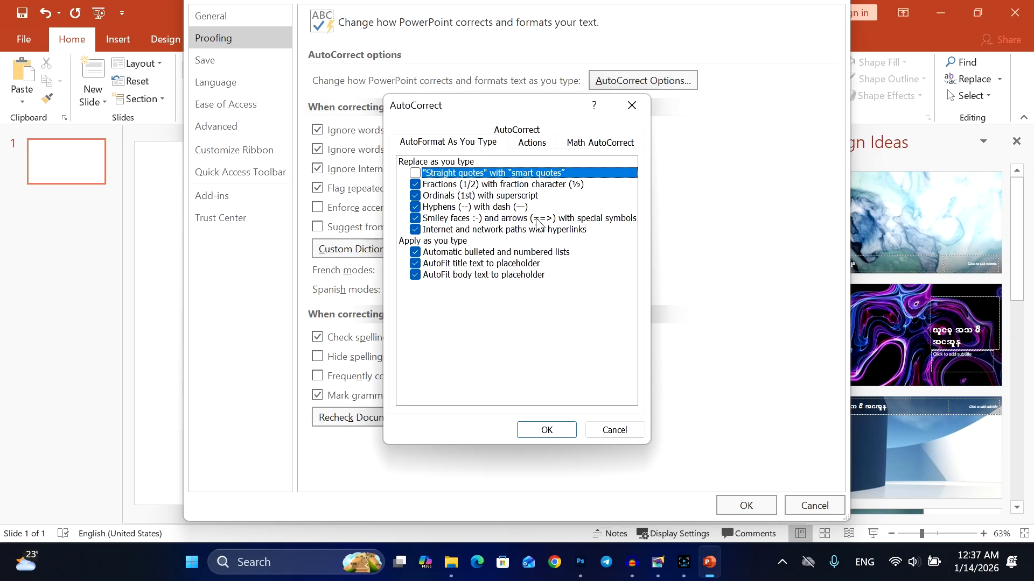
pyautogui.click(565, 430)
pyautogui.click(775, 513)
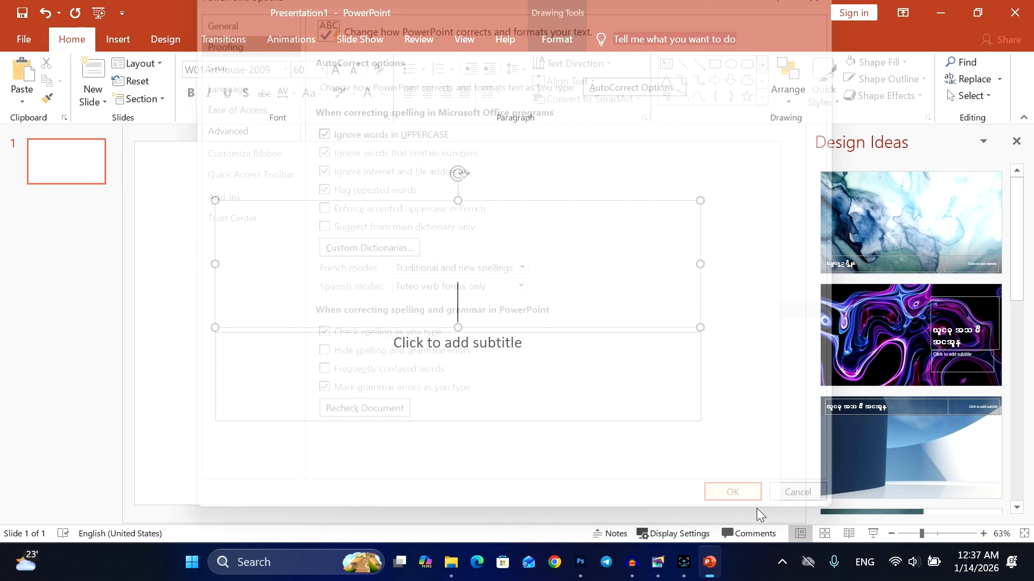
# Enter the Burmese test text ဒေါ်ဓ in the slide title, and close the presentation without saving.
pyautogui.write('63')
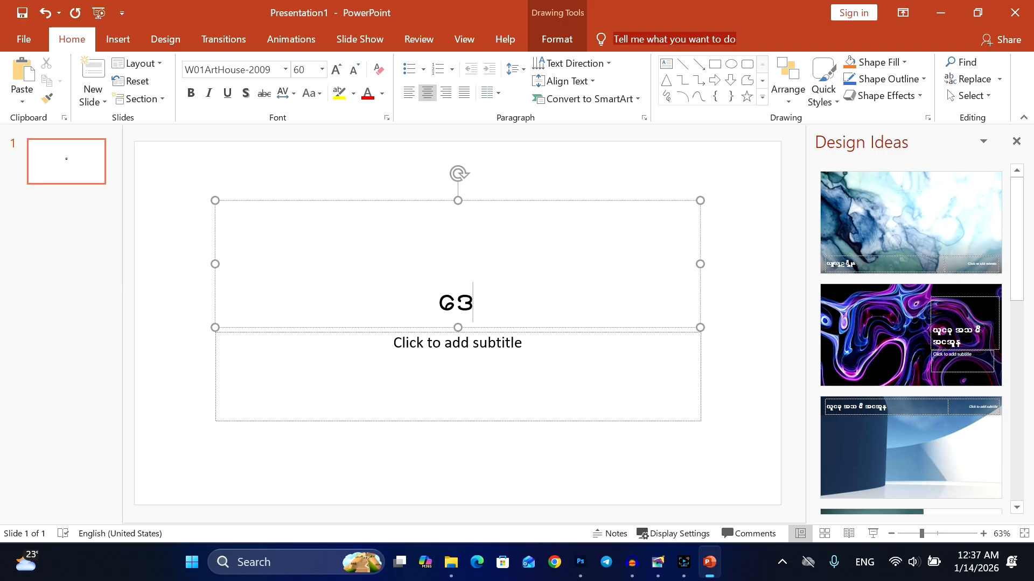
pyautogui.write('g')
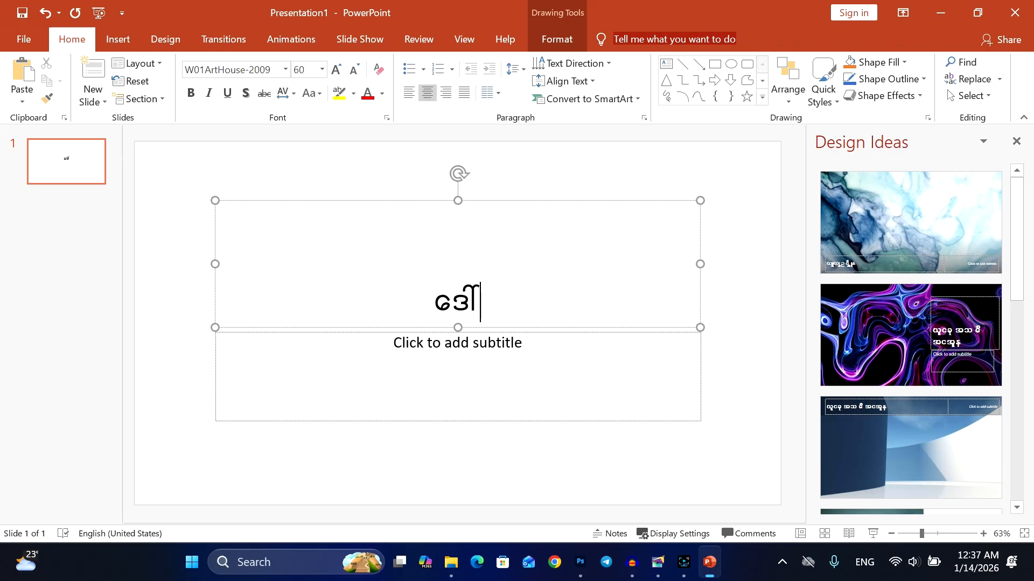
pyautogui.write('w')
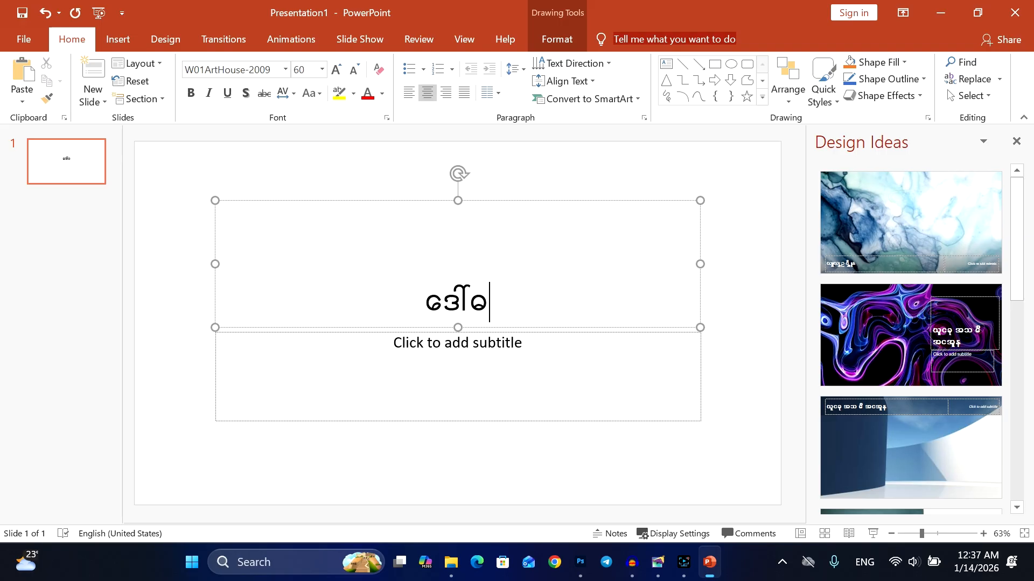
pyautogui.click(1015, 14)
pyautogui.click(531, 297)
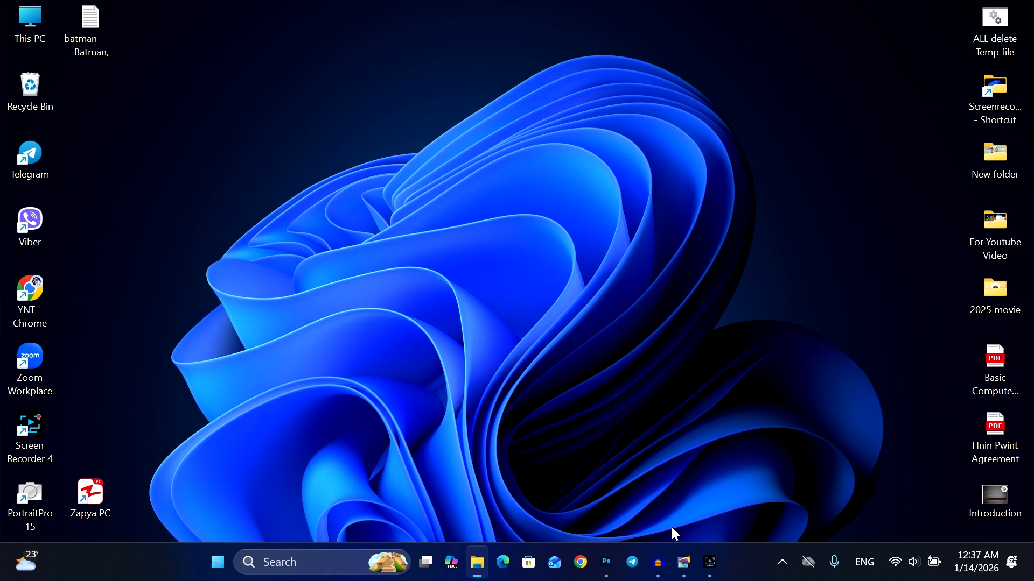
# Switch to Adobe PageMaker and enter Burmese test characters with a telephone symbol ☎ between them on the blank page.
pyautogui.click(687, 568)
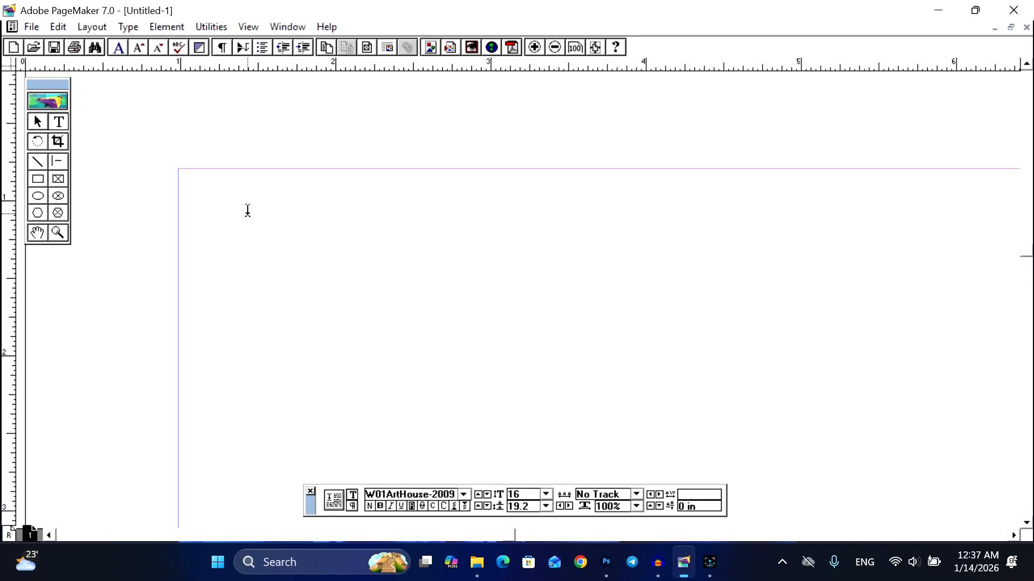
pyautogui.write('ဇ္လ☎ ဇ္လ')
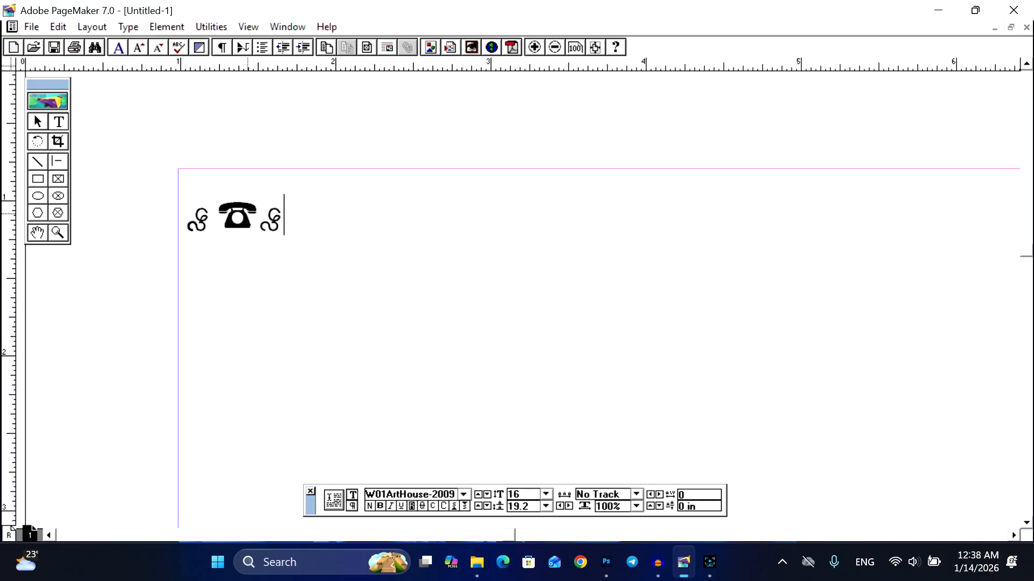
# Start a new text line, turn off typographer's quotes in PageMaker's additional preferences, and apply the preferences.
pyautogui.press('Return')
pyautogui.click(31, 27)
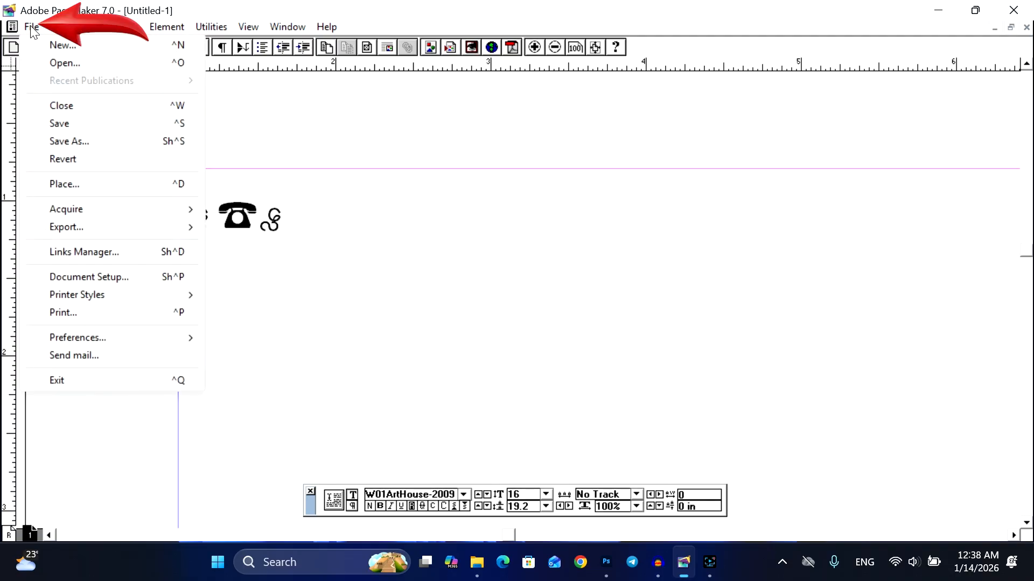
pyautogui.moveTo(122, 344)
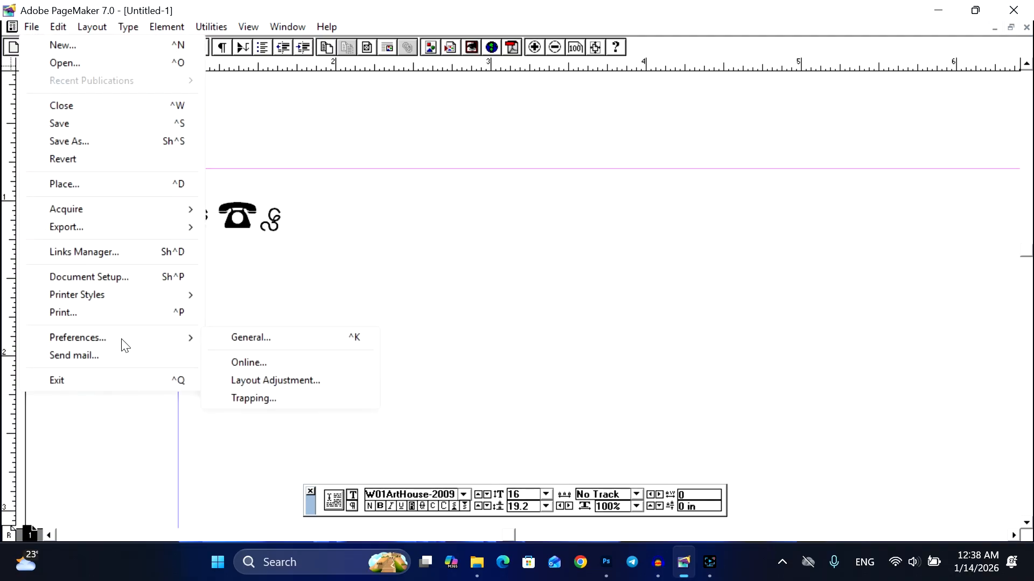
pyautogui.click(331, 340)
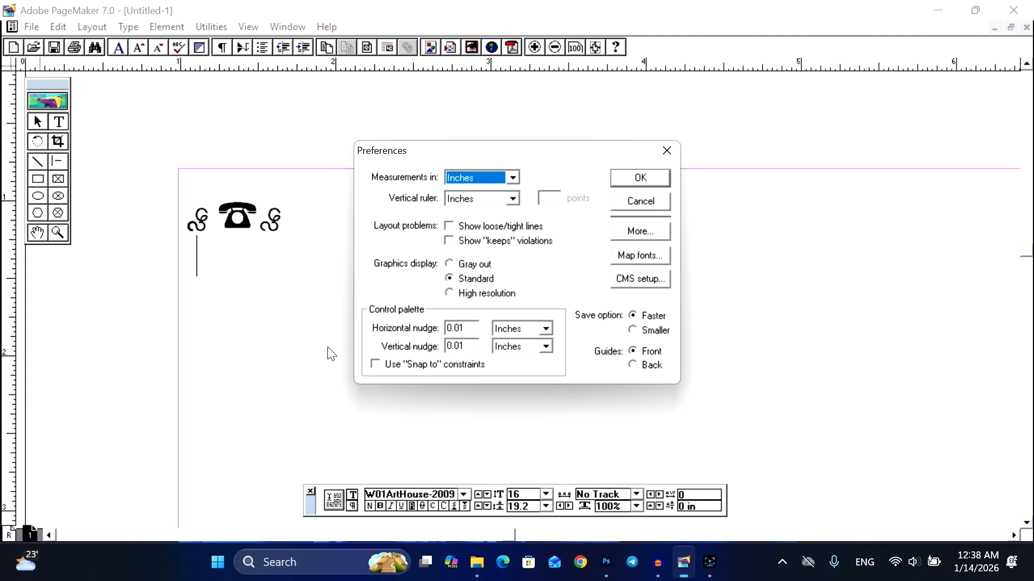
pyautogui.click(640, 231)
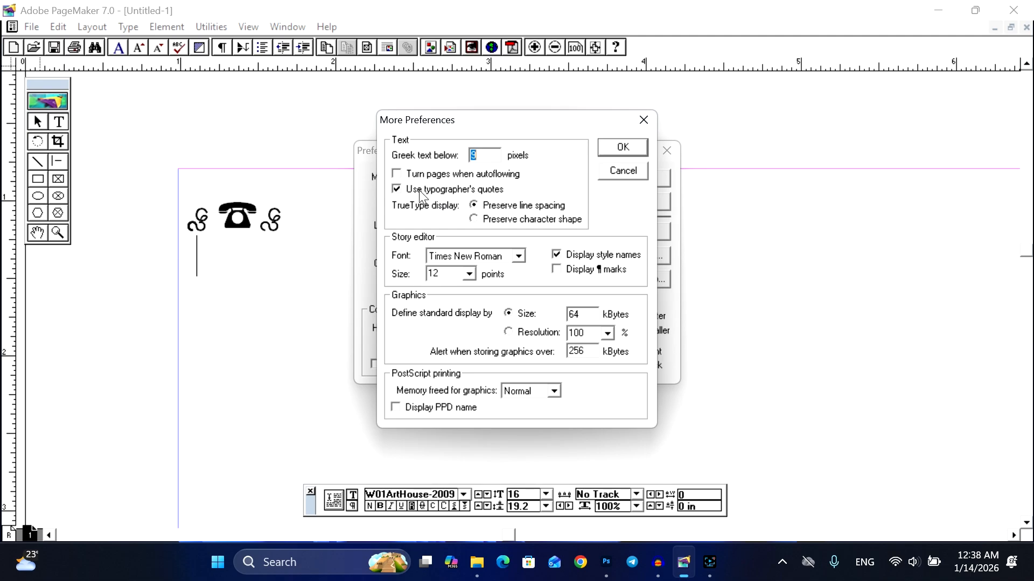
pyautogui.click(396, 190)
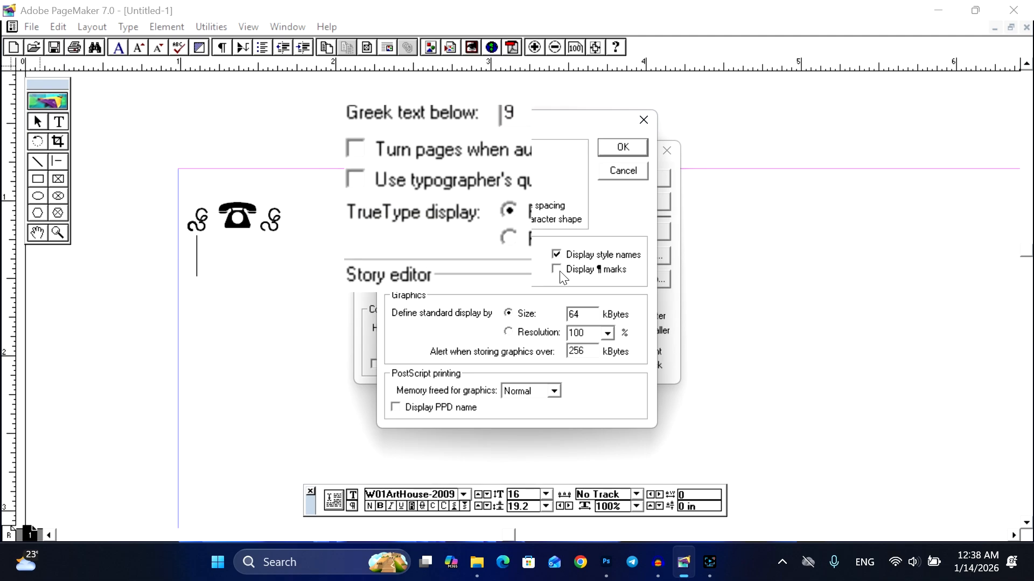
pyautogui.click(623, 150)
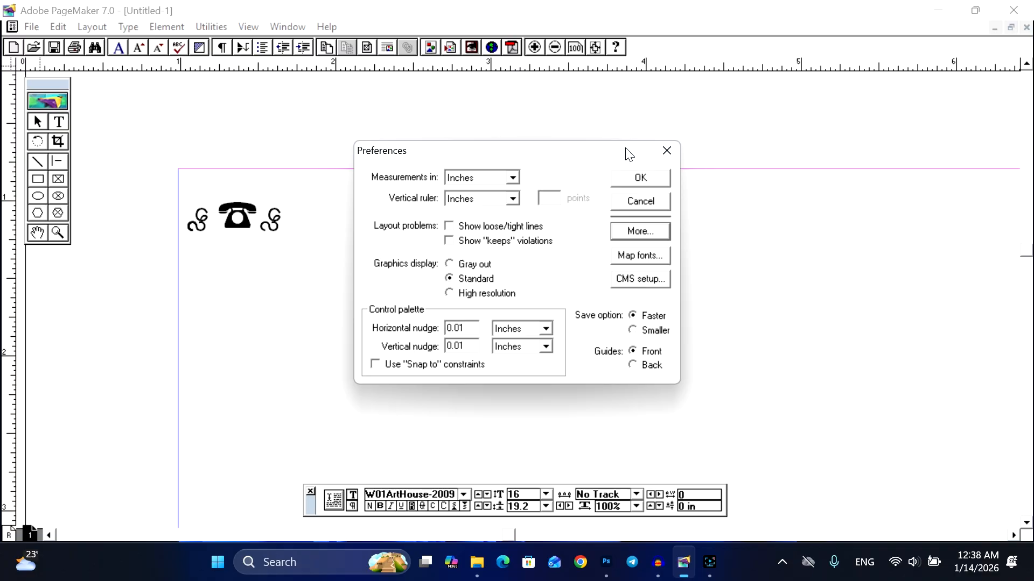
pyautogui.click(644, 178)
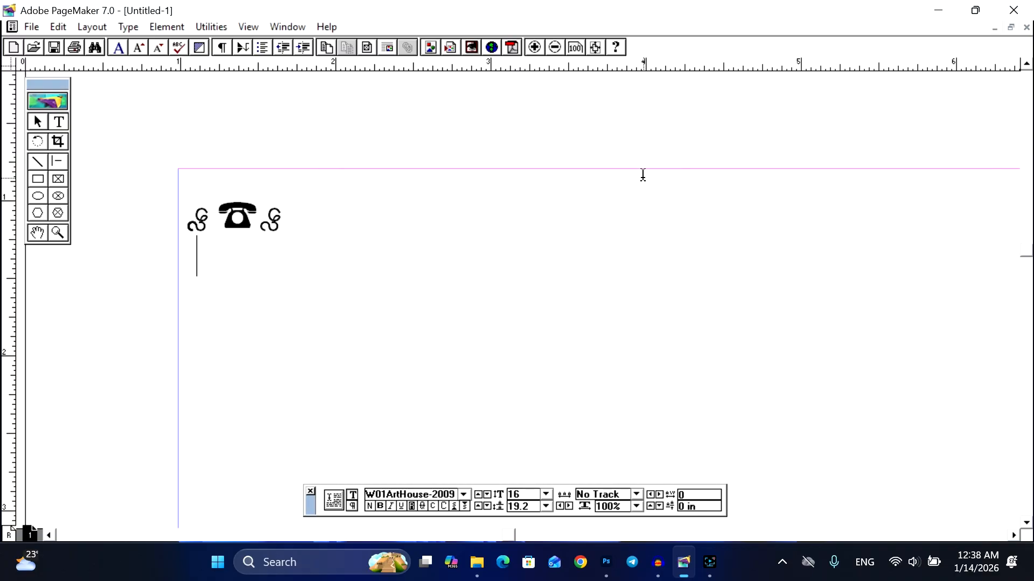
# Enter the Burmese test text ဒေါ် ဓာ on the new line below the telephone symbol.
pyautogui.write('63gf ')
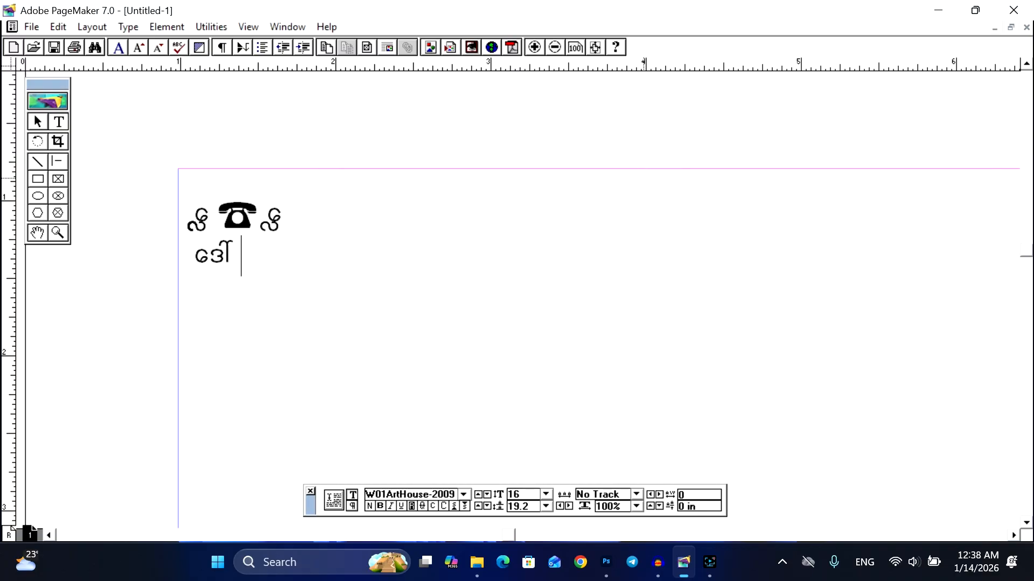
pyautogui.write('rm')
# Reopen the additional preferences, toggle typographer's quotes so the option is left off, and confirm both preference dialogs.
pyautogui.hotkey('ctrl', 'k')
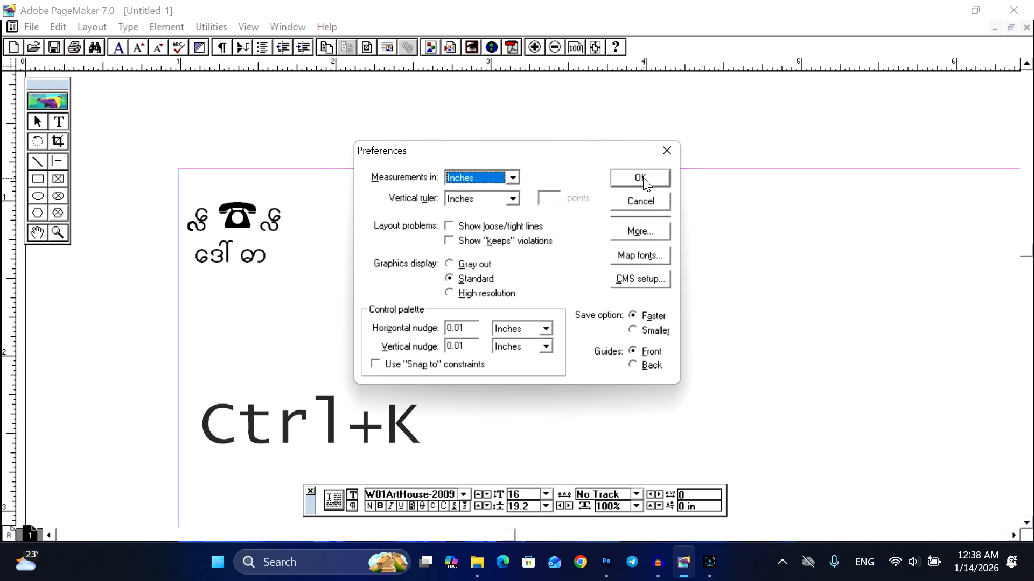
pyautogui.hotkey('alt', 'o')
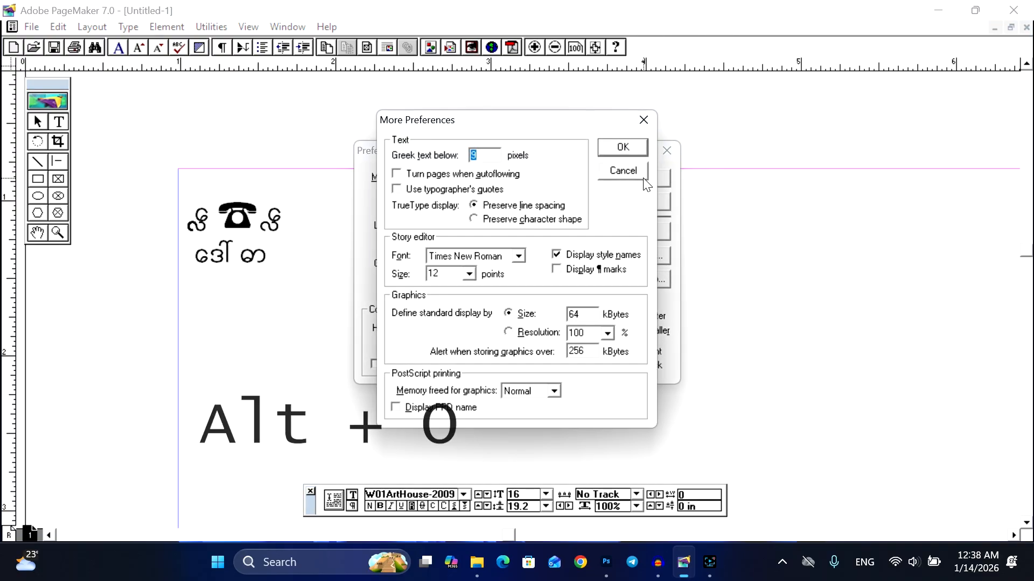
pyautogui.click(424, 197)
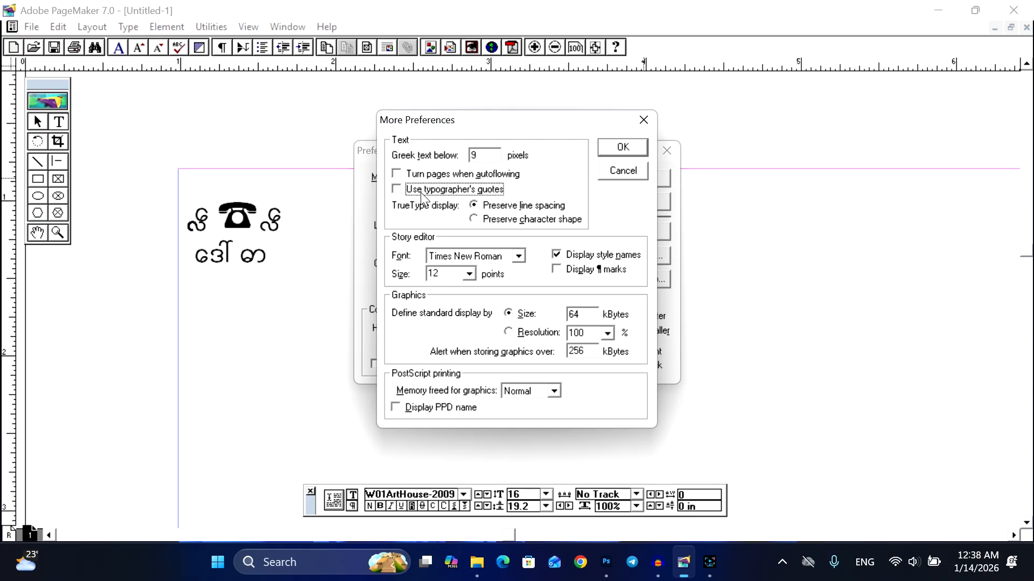
pyautogui.press('space')
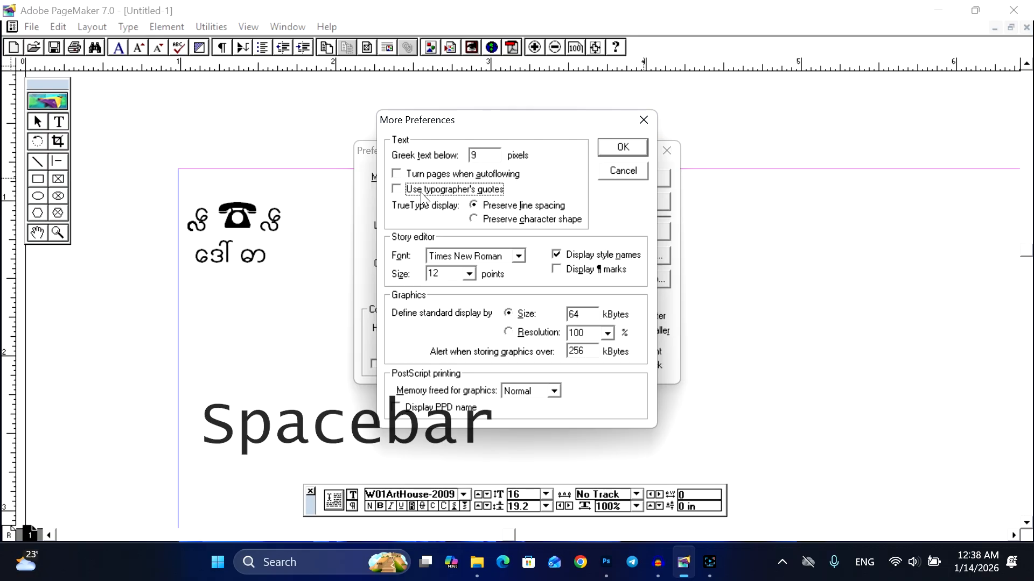
pyautogui.press('Return')
pyautogui.press('Return')
pyautogui.press('Return')
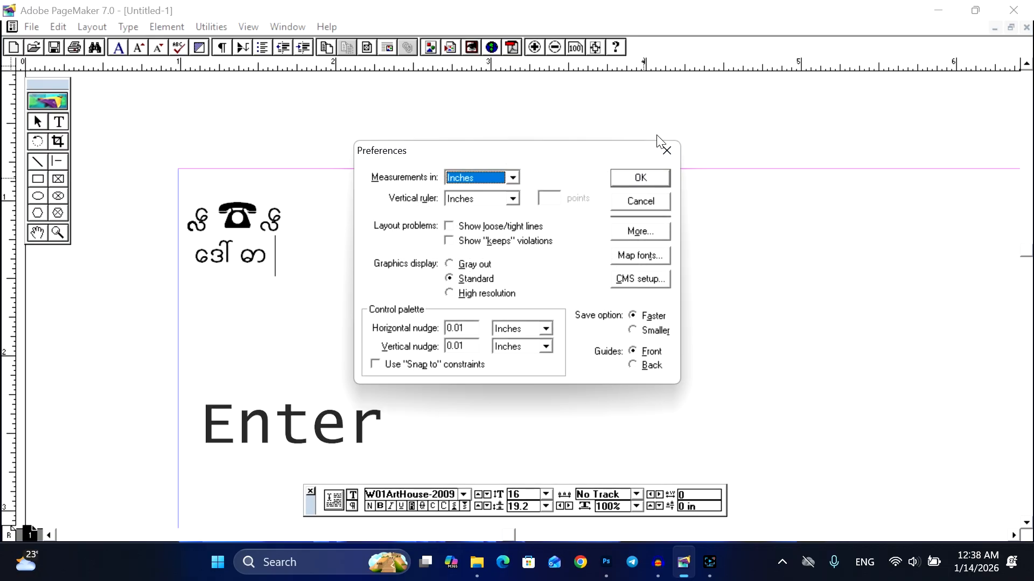